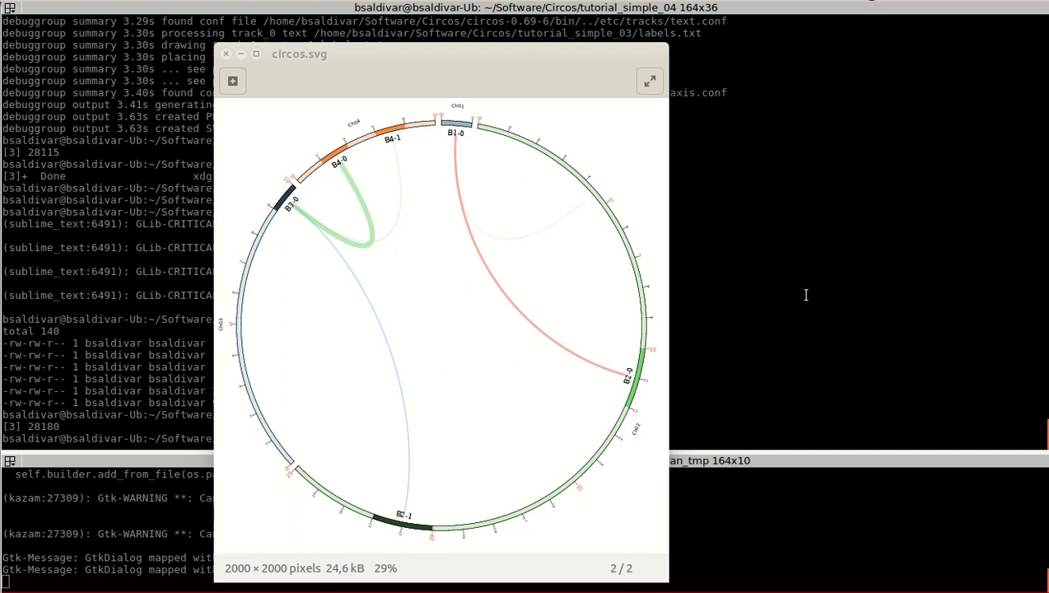
Step: Zoom and pan the circos diagram in the viewer toward the B1-0 band
{"action": "left_click", "coordinate": [548, 226]}
{"action": "scroll", "coordinate": [537, 238], "scroll_direction": "up", "scroll_amount": 4}
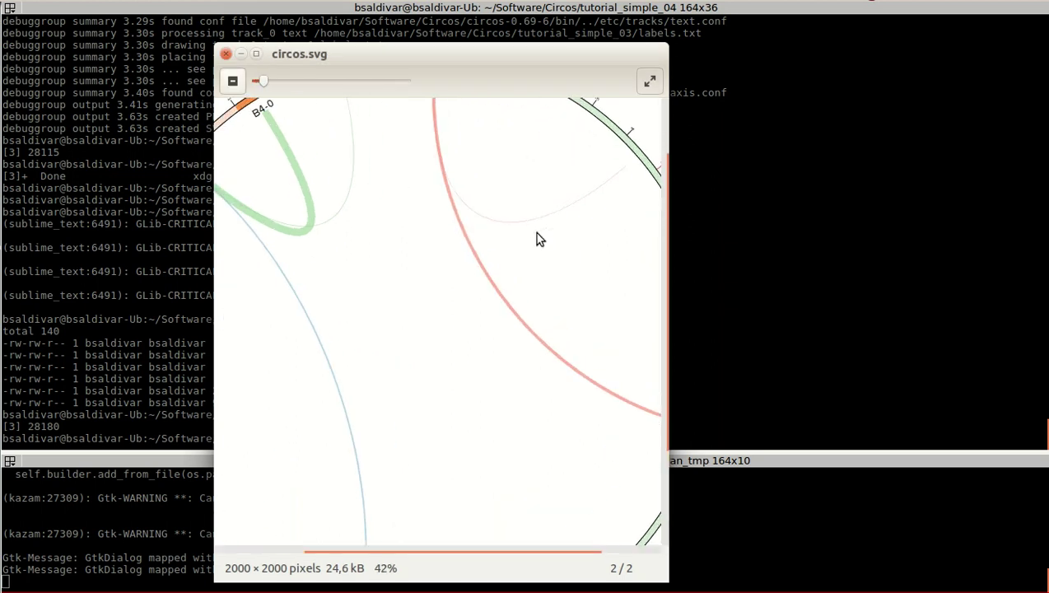
{"action": "left_click_drag", "start_coordinate": [567, 203], "coordinate": [549, 410]}
{"action": "scroll", "coordinate": [554, 411], "scroll_direction": "down", "scroll_amount": 2}
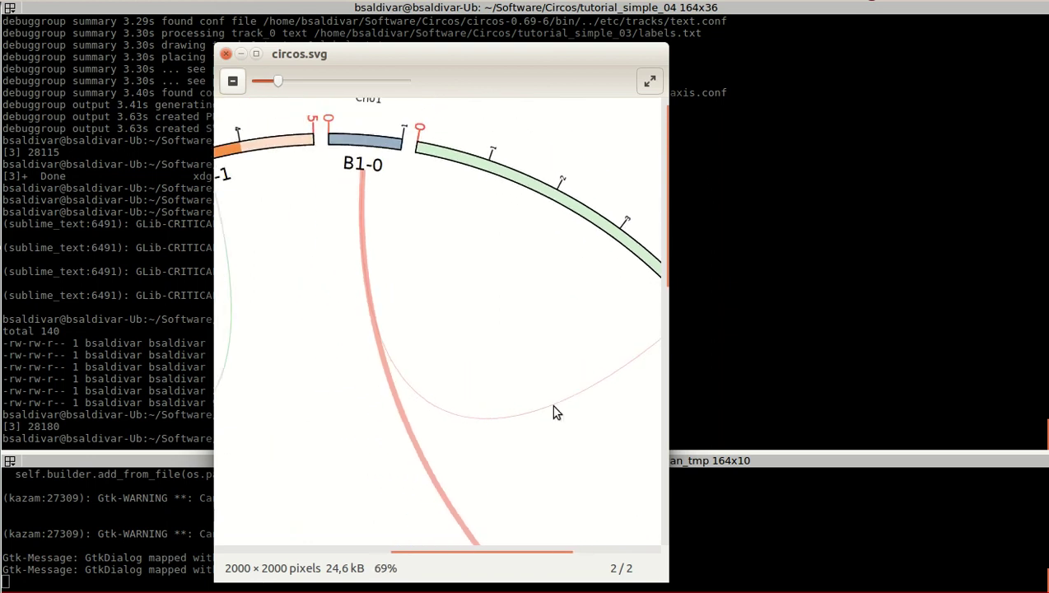
{"action": "scroll", "coordinate": [554, 412], "scroll_direction": "down", "scroll_amount": 4}
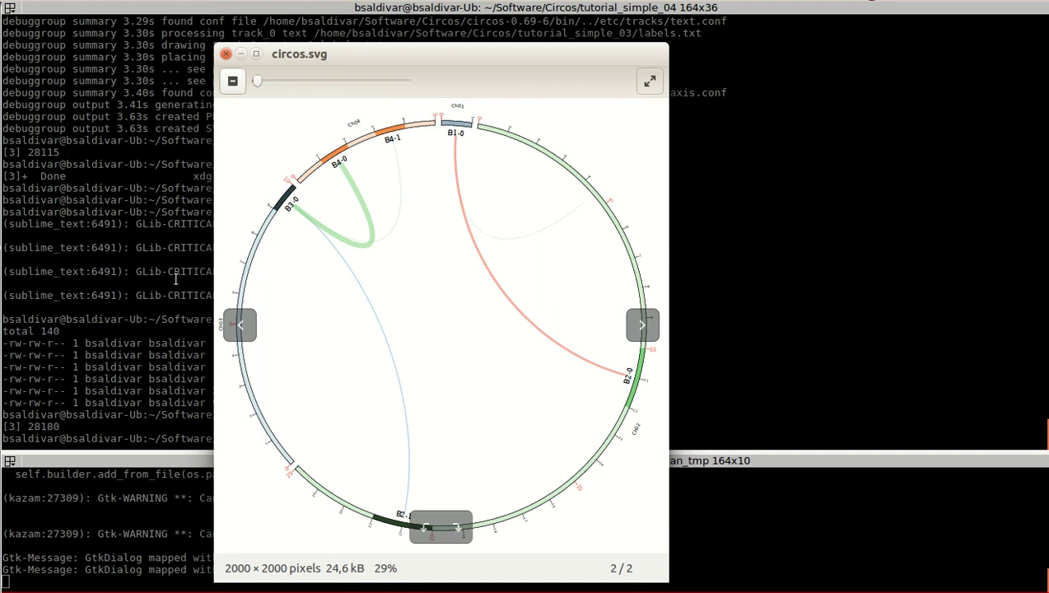
Step: In links.txt, highlight the first link's two ends, var1 and var2
{"action": "key", "text": "alt+Tab"}
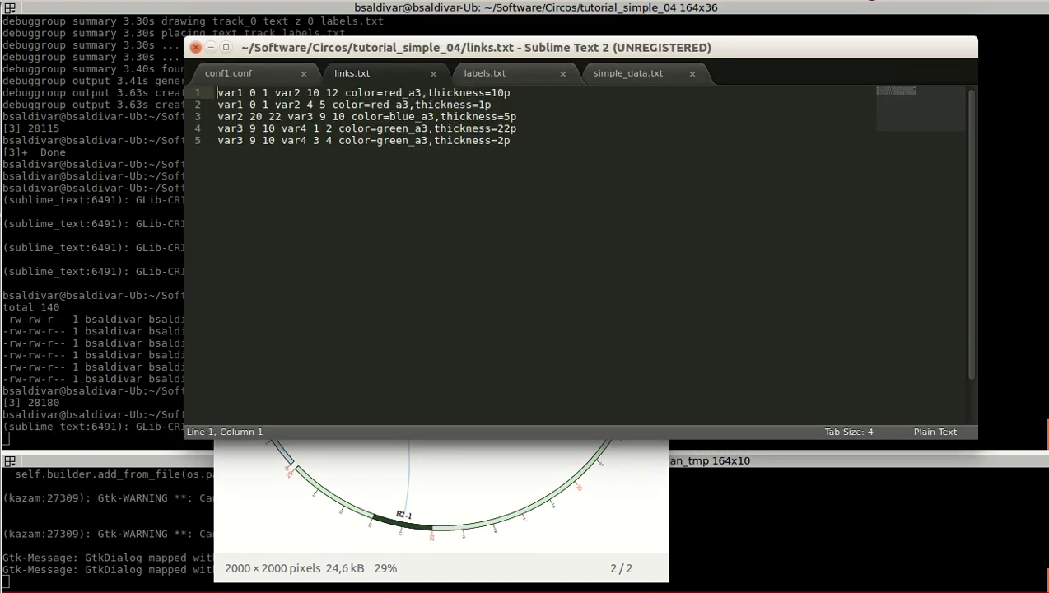
{"action": "left_click", "coordinate": [522, 204]}
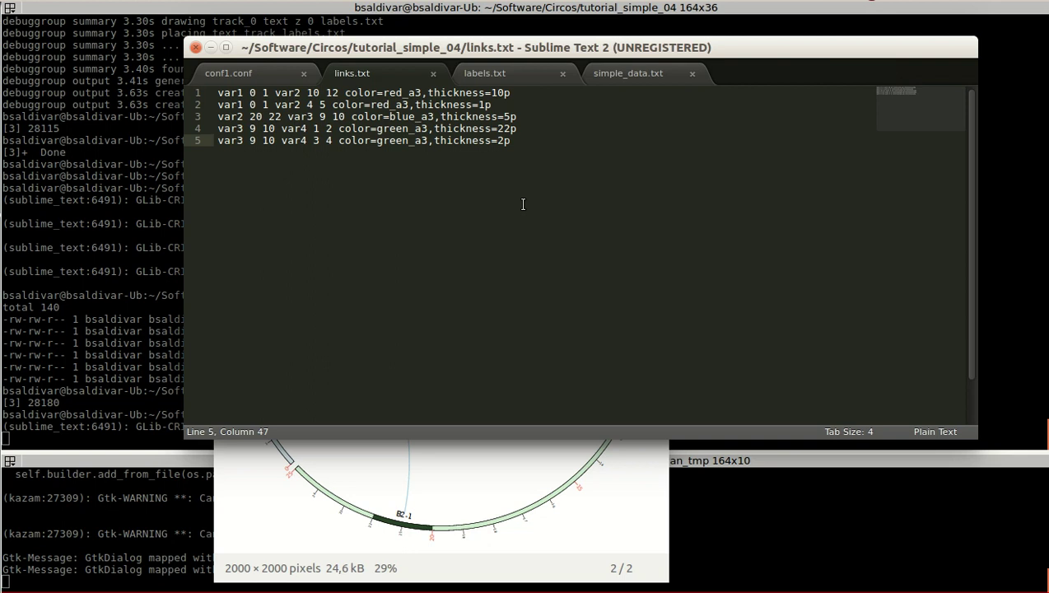
{"action": "key", "text": "Up"}
{"action": "key", "text": "Up"}
{"action": "key", "text": "Up"}
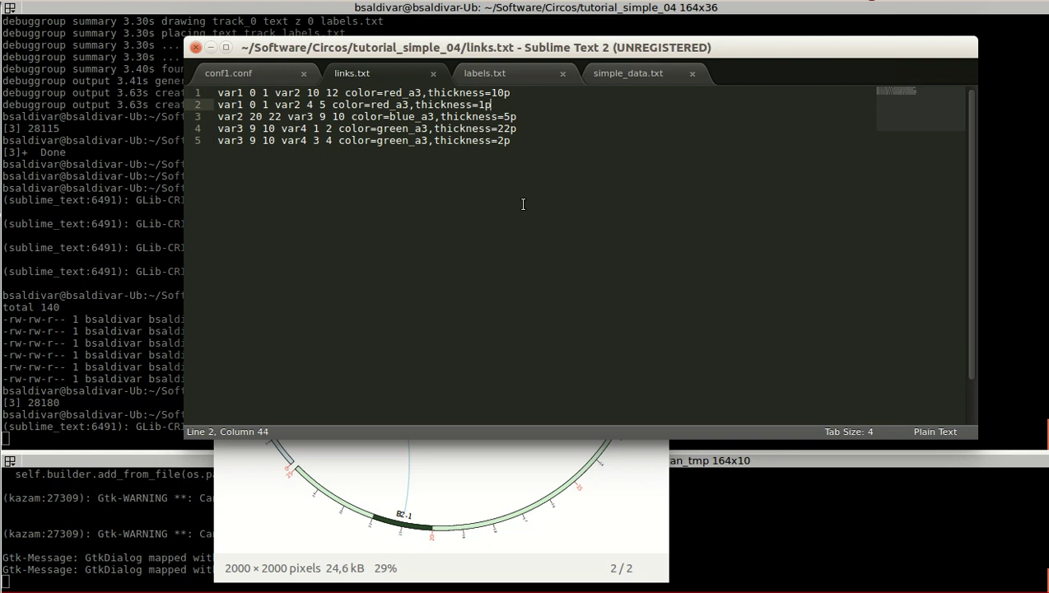
{"action": "key", "text": "alt+shift+Up"}
{"action": "key", "text": "Home"}
{"action": "key", "text": "shift+Right"}
{"action": "key", "text": "shift+Right"}
{"action": "key", "text": "shift+Right"}
{"action": "key", "text": "shift+Right"}
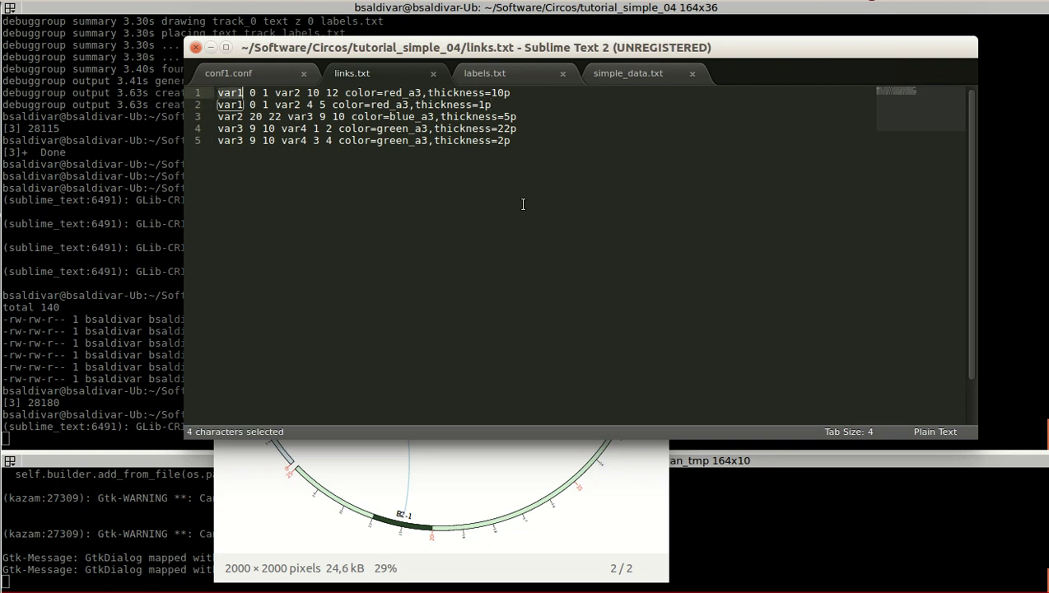
{"action": "key", "text": "shift+Left"}
{"action": "key", "text": "shift+Left"}
{"action": "key", "text": "shift+Left"}
{"action": "key", "text": "Escape"}
{"action": "key", "text": "shift+Right"}
{"action": "key", "text": "shift+Right"}
{"action": "key", "text": "shift+Right"}
{"action": "key", "text": "shift+Right"}
{"action": "key", "text": "shift+Right"}
{"action": "key", "text": "shift+Right"}
{"action": "key", "text": "shift+Right"}
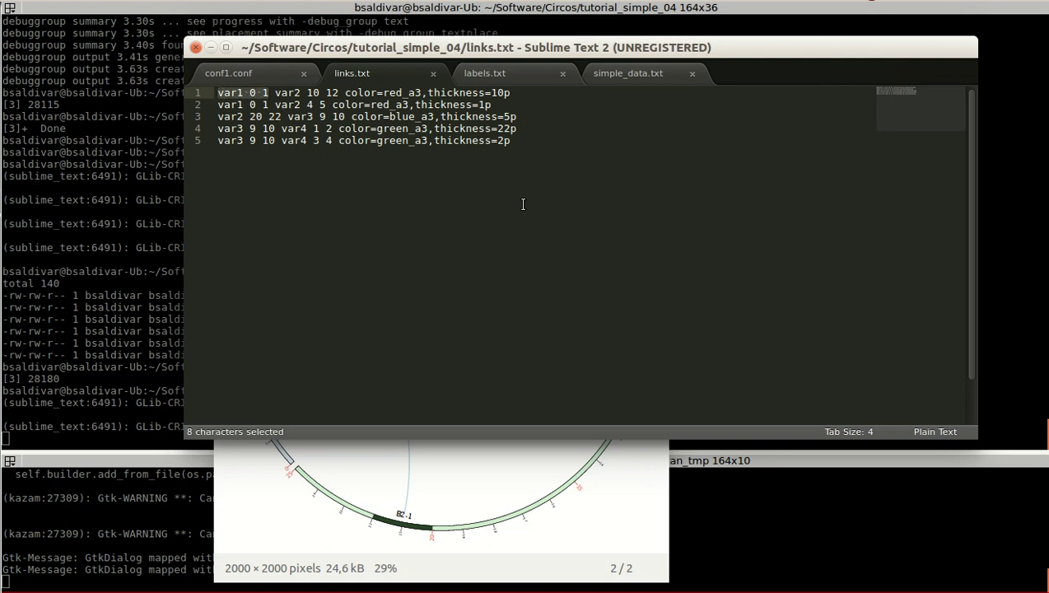
{"action": "key", "text": "Right"}
{"action": "key", "text": "Right"}
{"action": "key", "text": "shift+Right"}
{"action": "key", "text": "shift+Right"}
{"action": "key", "text": "shift+Right"}
{"action": "key", "text": "shift+Right"}
{"action": "key", "text": "shift+Right"}
{"action": "key", "text": "shift+Right"}
{"action": "key", "text": "shift+Right"}
{"action": "key", "text": "shift+Right"}
{"action": "key", "text": "shift+Right"}
{"action": "key", "text": "shift+Right"}
{"action": "key", "text": "shift+Right"}
{"action": "key", "text": "shift+Left"}
{"action": "key", "text": "Home"}
{"action": "key", "text": "shift+Right"}
{"action": "key", "text": "shift+Right"}
{"action": "key", "text": "shift+Right"}
{"action": "key", "text": "shift+Right"}
{"action": "key", "text": "shift+Right"}
{"action": "key", "text": "shift+Right"}
{"action": "key", "text": "shift+Right"}
{"action": "key", "text": "shift+Right"}
{"action": "key", "text": "Home"}
{"action": "key", "text": "shift+Right"}
{"action": "key", "text": "shift+Right"}
{"action": "key", "text": "shift+Right"}
{"action": "key", "text": "shift+Right"}
{"action": "key", "text": "Right"}
{"action": "key", "text": "Right"}
{"action": "key", "text": "shift+Right"}
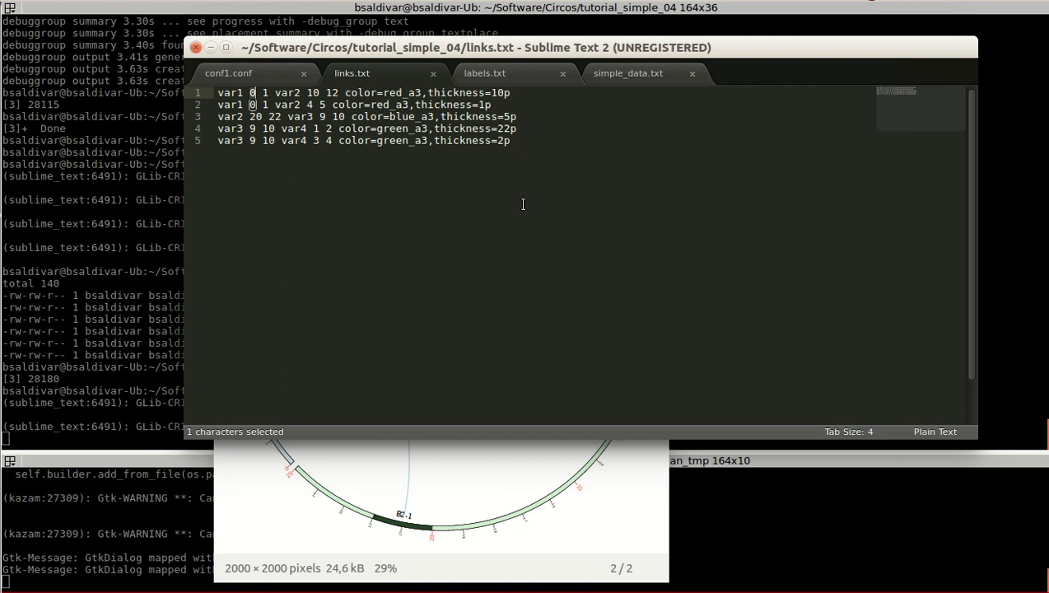
Step: Highlight the first link's position ranges, 0 1 on var1 and 10 12 on var2
{"action": "key", "text": "shift+Right"}
{"action": "key", "text": "shift+Right"}
{"action": "key", "text": "Right"}
{"action": "key", "text": "Right"}
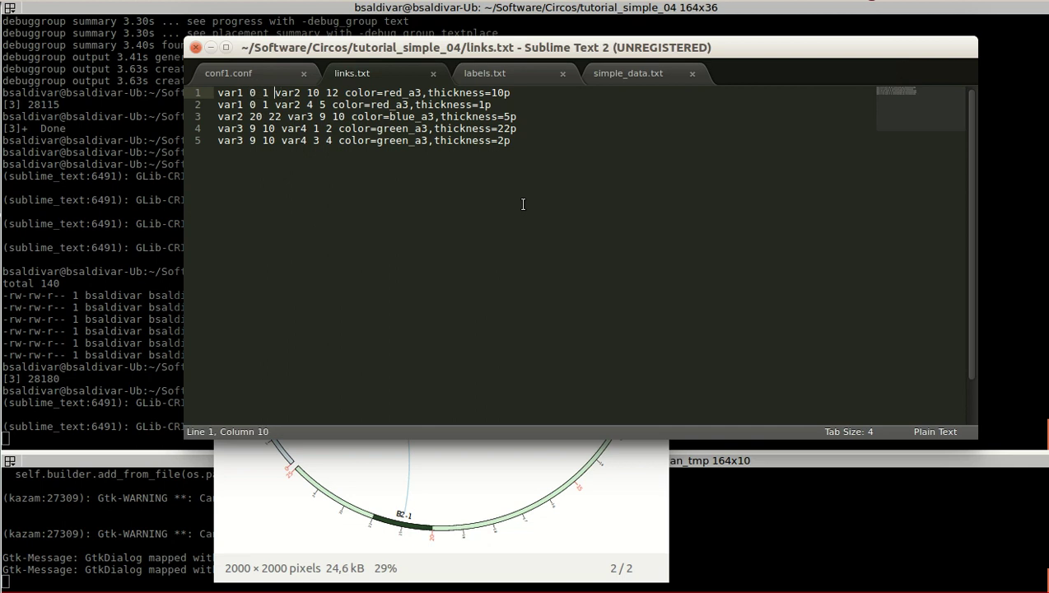
{"action": "key", "text": "shift+Right"}
{"action": "key", "text": "shift+Right"}
{"action": "key", "text": "shift+Right"}
{"action": "key", "text": "shift+Right"}
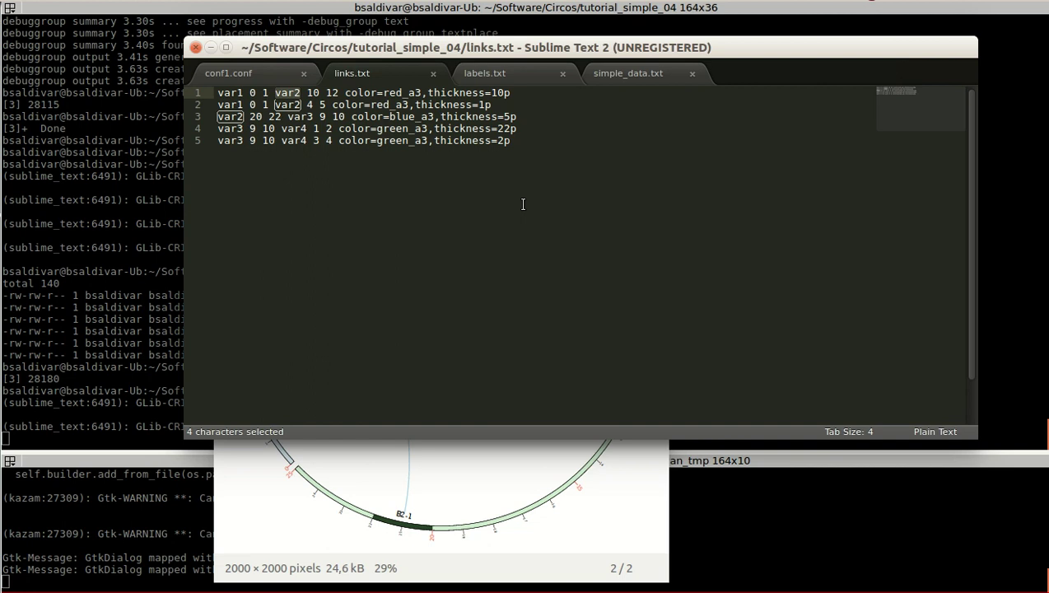
{"action": "key", "text": "Right"}
{"action": "key", "text": "Right"}
{"action": "key", "text": "shift+Right"}
{"action": "key", "text": "shift+Right"}
{"action": "key", "text": "shift+Right"}
{"action": "key", "text": "shift+Right"}
{"action": "key", "text": "shift+Right"}
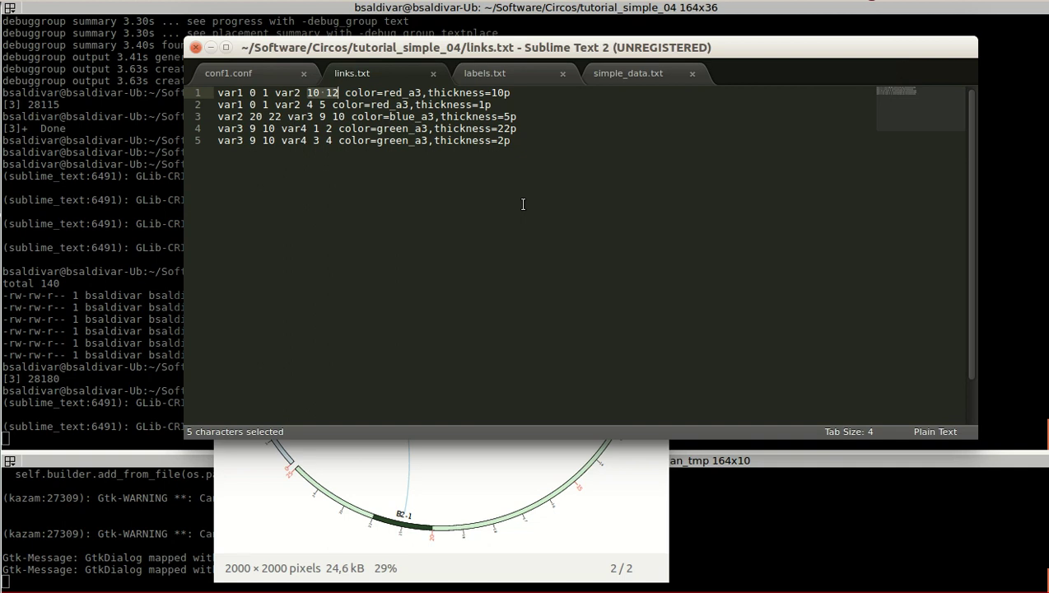
{"action": "key", "text": "Left"}
{"action": "key", "text": "Left"}
{"action": "key", "text": "Left"}
{"action": "key", "text": "Left"}
{"action": "key", "text": "Left"}
{"action": "key", "text": "Left"}
{"action": "key", "text": "Left"}
{"action": "key", "text": "shift+Left"}
{"action": "key", "text": "shift+Left"}
{"action": "key", "text": "shift+Left"}
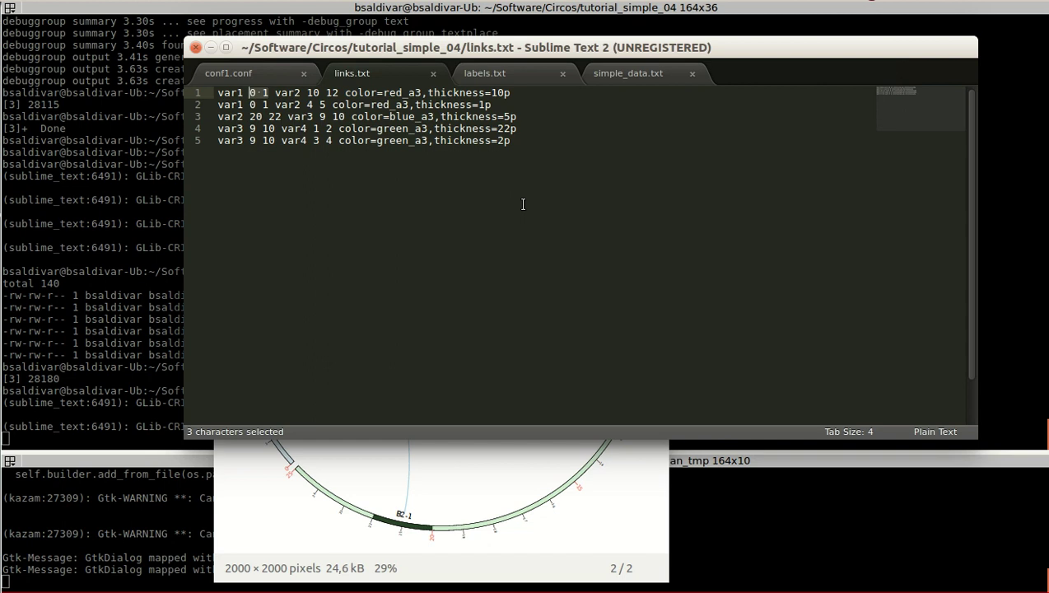
{"action": "key", "text": "Right"}
{"action": "key", "text": "Left"}
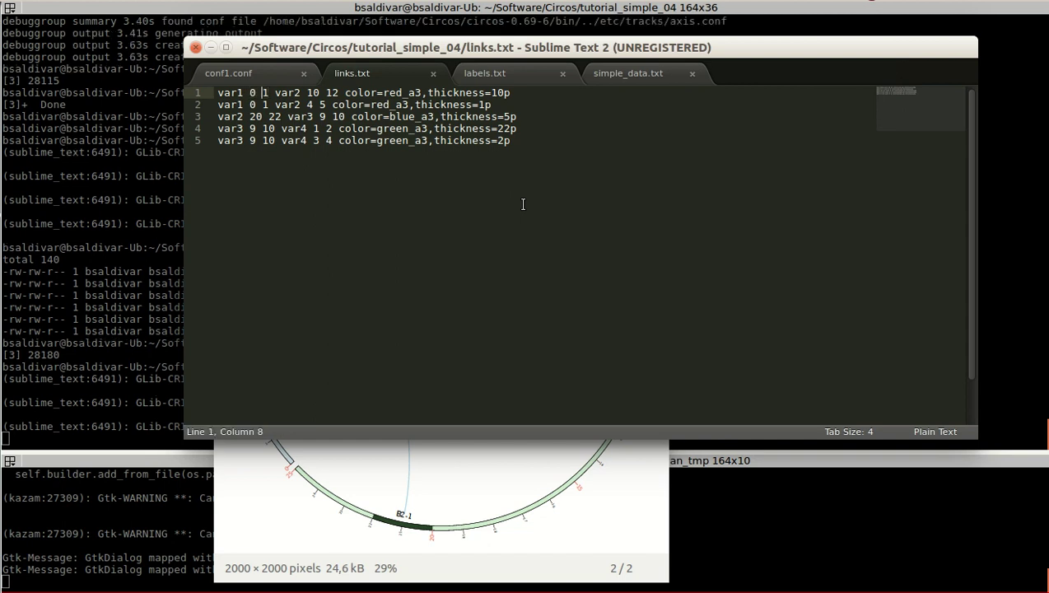
{"action": "key", "text": "Right"}
{"action": "key", "text": "Right"}
{"action": "key", "text": "Right"}
{"action": "key", "text": "Right"}
{"action": "key", "text": "Right"}
{"action": "key", "text": "Right"}
{"action": "key", "text": "Right"}
{"action": "key", "text": "Right"}
{"action": "key", "text": "Left"}
{"action": "key", "text": "shift+Right"}
{"action": "key", "text": "shift+Right"}
{"action": "key", "text": "shift+Right"}
{"action": "key", "text": "shift+Right"}
{"action": "key", "text": "shift+Right"}
{"action": "key", "text": "Left"}
{"action": "key", "text": "shift+Right"}
{"action": "key", "text": "shift+Right"}
{"action": "key", "text": "shift+Right"}
{"action": "key", "text": "shift+Right"}
{"action": "key", "text": "shift+Right"}
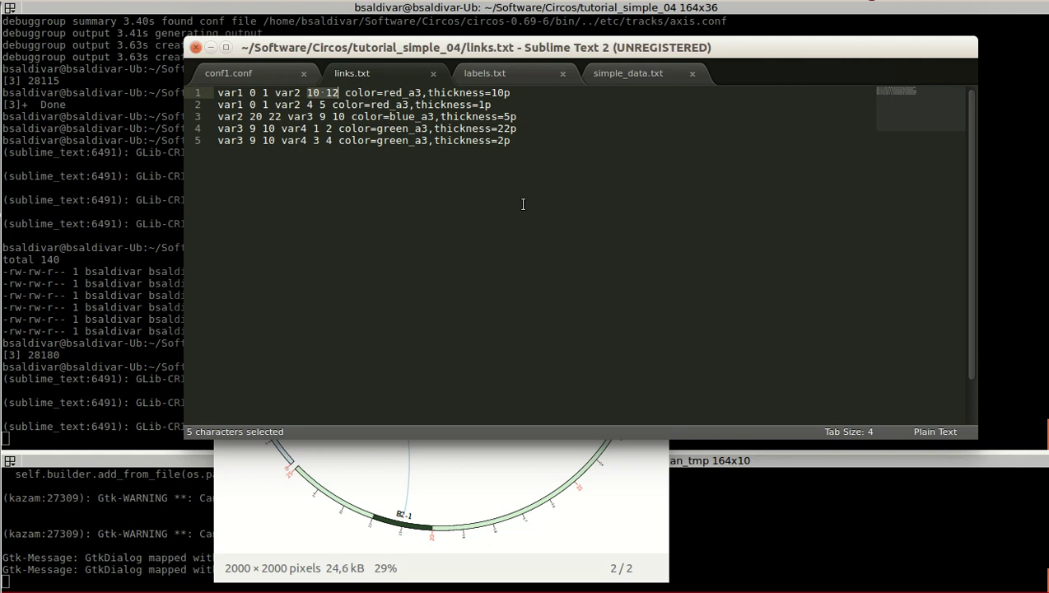
{"action": "key", "text": "Right"}
{"action": "key", "text": "Right"}
{"action": "key", "text": "shift+End"}
{"action": "key", "text": "Left"}
{"action": "key", "text": "Right"}
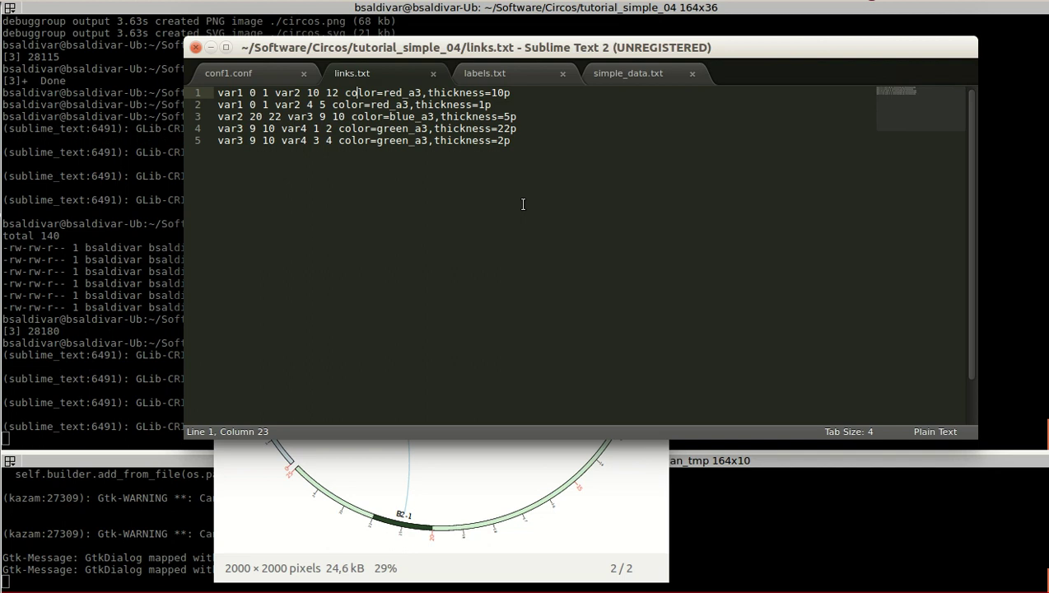
{"action": "key", "text": "Right"}
{"action": "key", "text": "Right"}
{"action": "key", "text": "Right"}
{"action": "key", "text": "Right"}
{"action": "key", "text": "Right"}
{"action": "key", "text": "shift+Right"}
{"action": "key", "text": "shift+Right"}
{"action": "key", "text": "shift+Right"}
{"action": "key", "text": "shift+Right"}
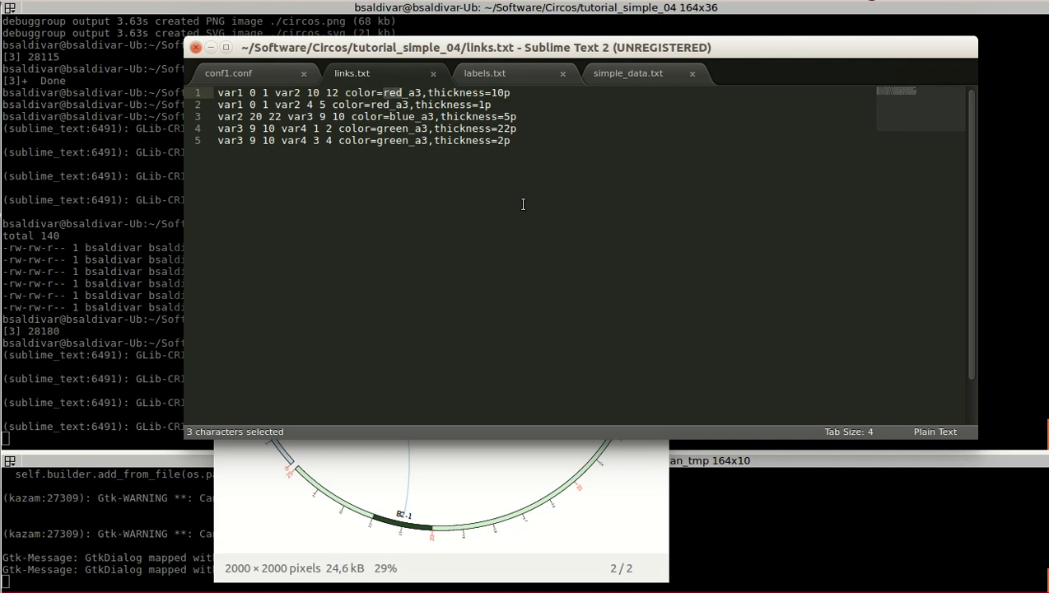
{"action": "key", "text": "Right"}
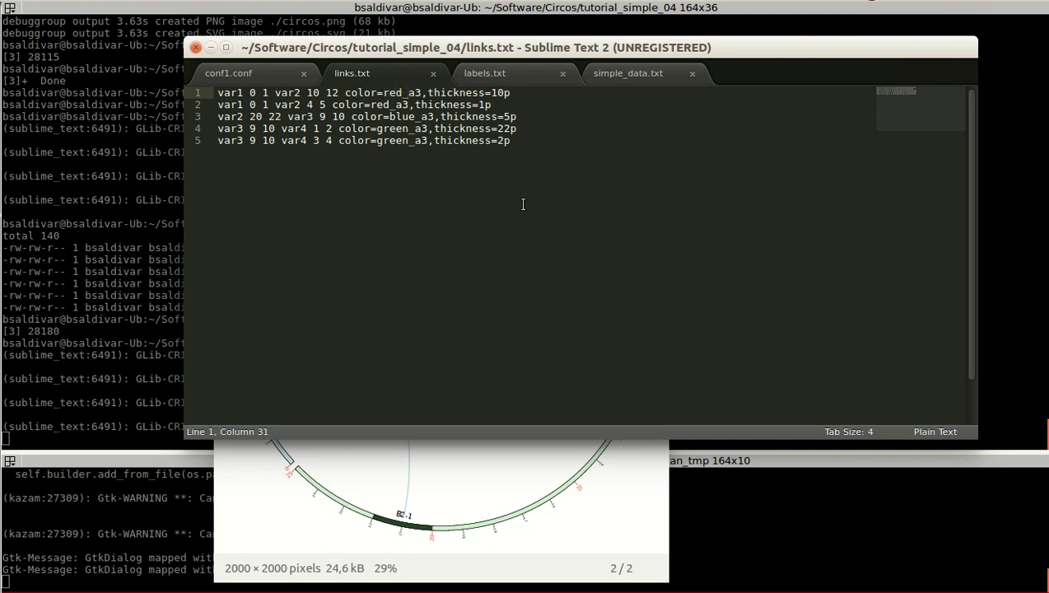
{"action": "key", "text": "Right"}
{"action": "key", "text": "Right"}
{"action": "key", "text": "Right"}
{"action": "key", "text": "shift+Left"}
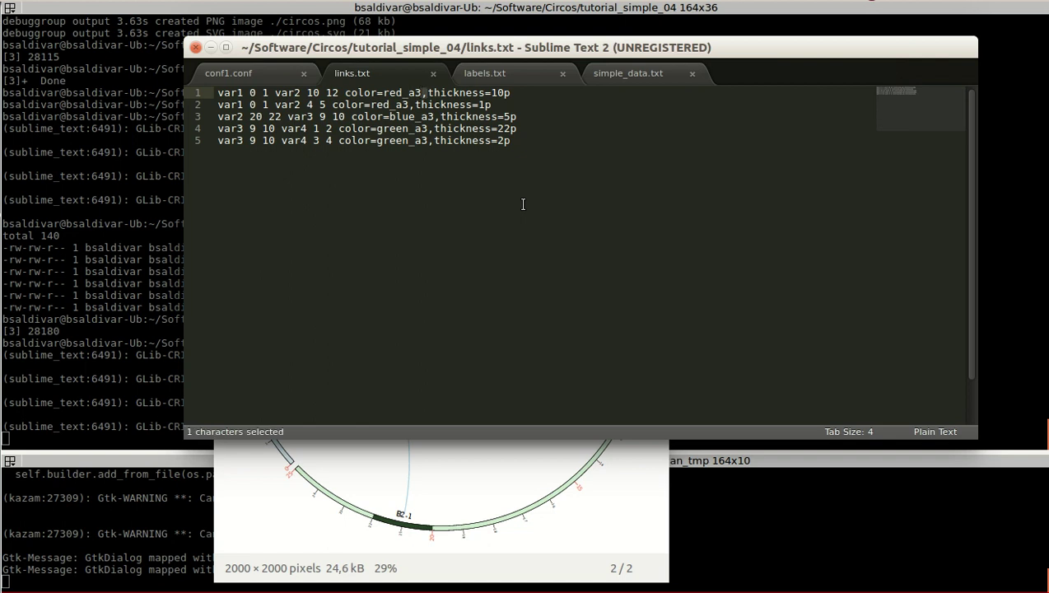
{"action": "key", "text": "shift+Right"}
{"action": "key", "text": "shift+End"}
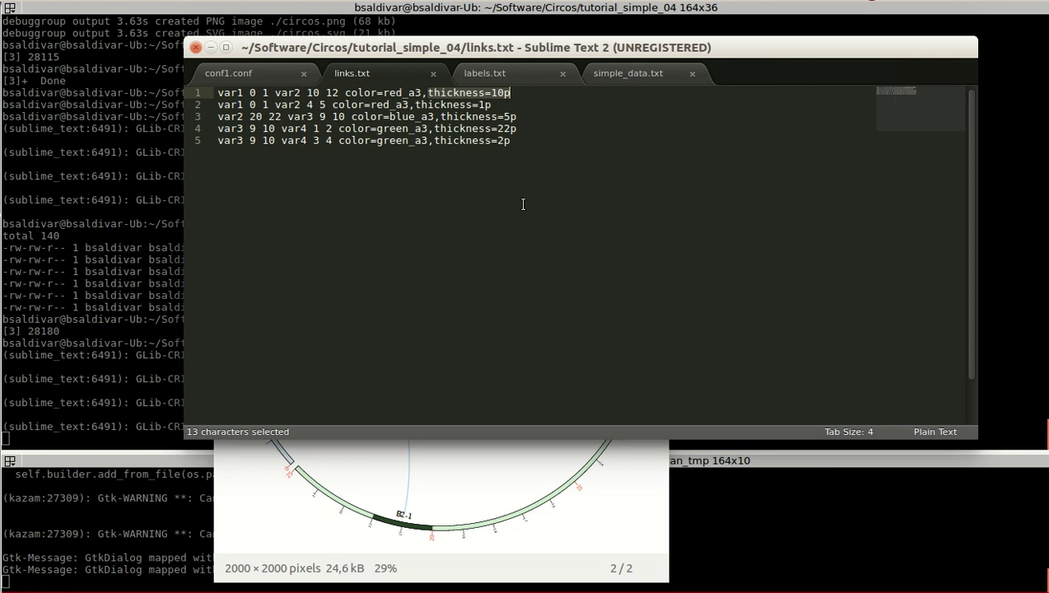
{"action": "key", "text": "Right"}
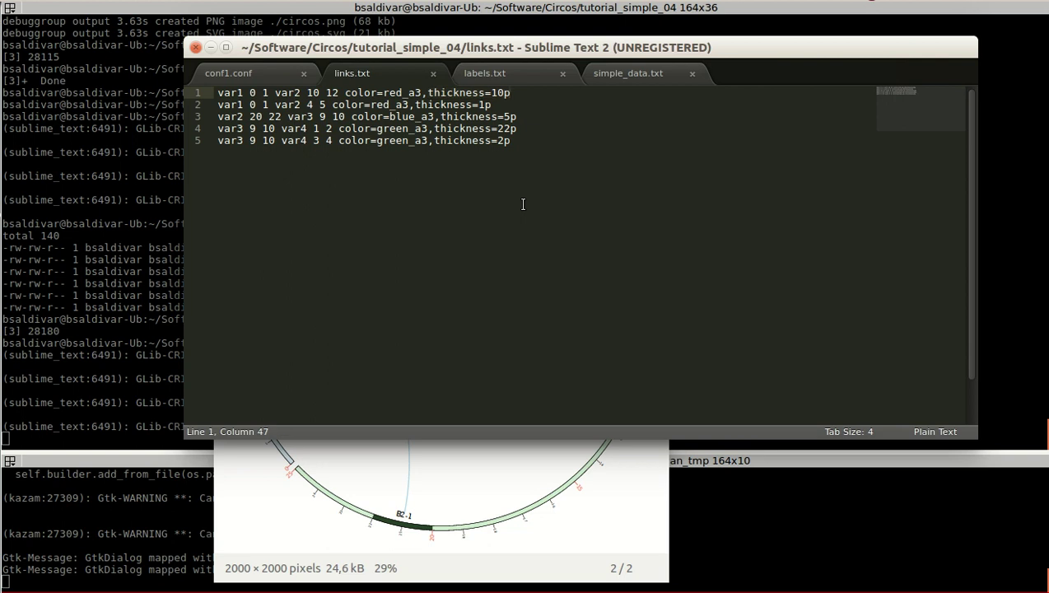
{"action": "key", "text": "shift+Left"}
{"action": "key", "text": "shift+Left"}
{"action": "key", "text": "shift+Left"}
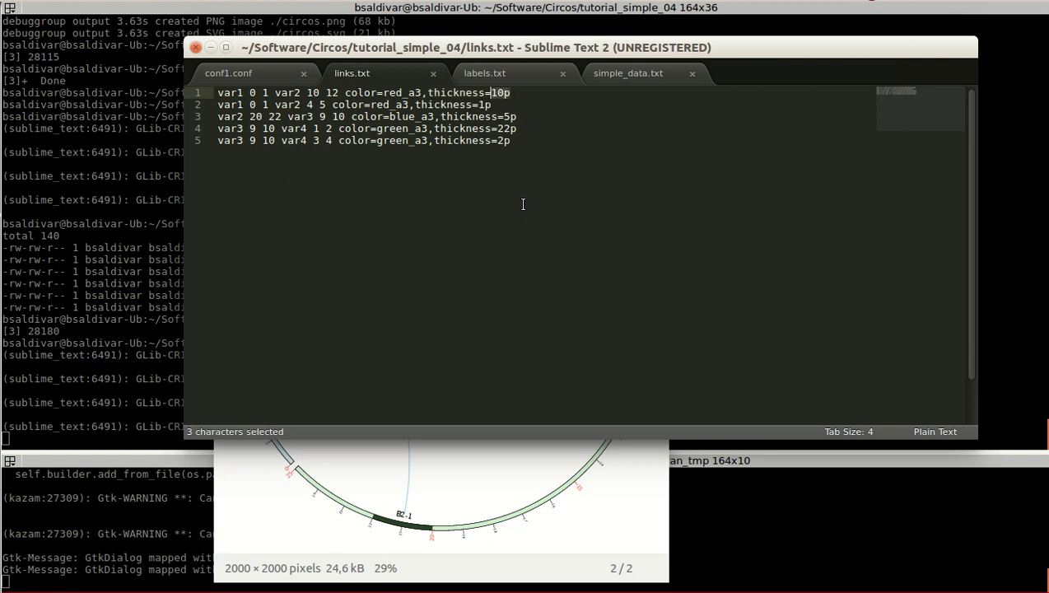
{"action": "key", "text": "Down"}
{"action": "key", "text": "shift+Left"}
{"action": "key", "text": "shift+Left"}
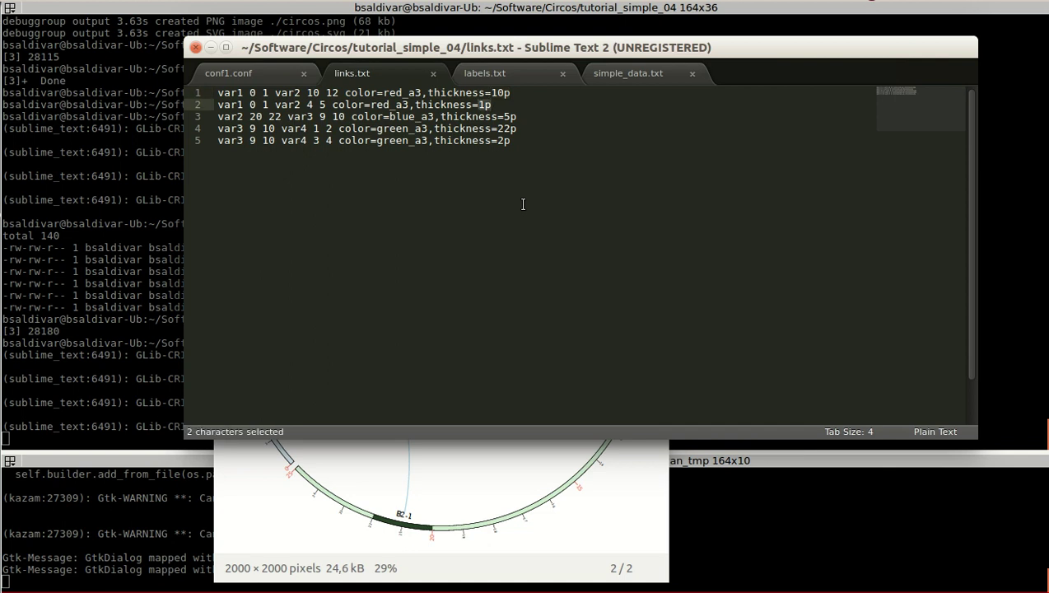
{"action": "key", "text": "Down"}
{"action": "key", "text": "End"}
{"action": "key", "text": "shift+Left"}
{"action": "key", "text": "shift+Left"}
{"action": "key", "text": "Down"}
{"action": "key", "text": "Down"}
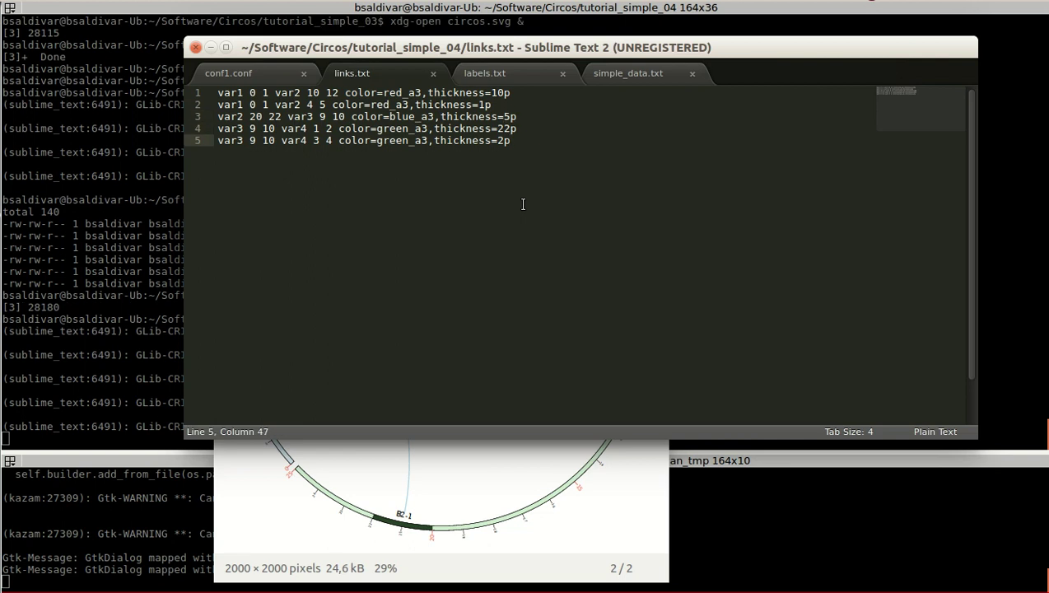
{"action": "key", "text": "Up"}
{"action": "key", "text": "Left"}
{"action": "key", "text": "Left"}
{"action": "key", "text": "Home"}
{"action": "key", "text": "Up"}
{"action": "key", "text": "Up"}
{"action": "key", "text": "Down"}
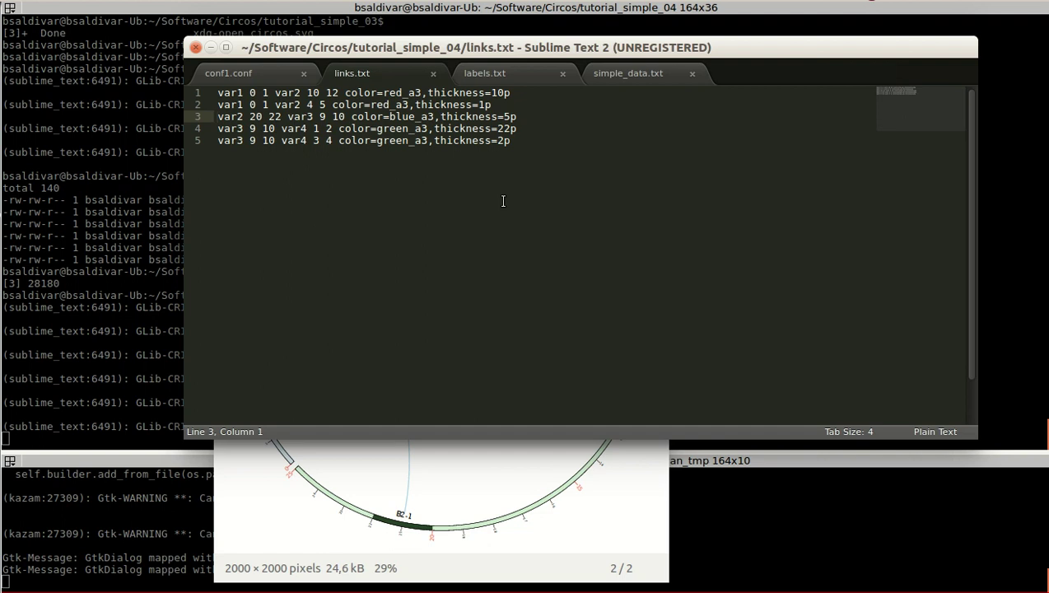
{"action": "left_click", "coordinate": [624, 71]}
{"action": "left_click", "coordinate": [429, 235]}
{"action": "left_click_drag", "start_coordinate": [429, 235], "coordinate": [206, 153]}
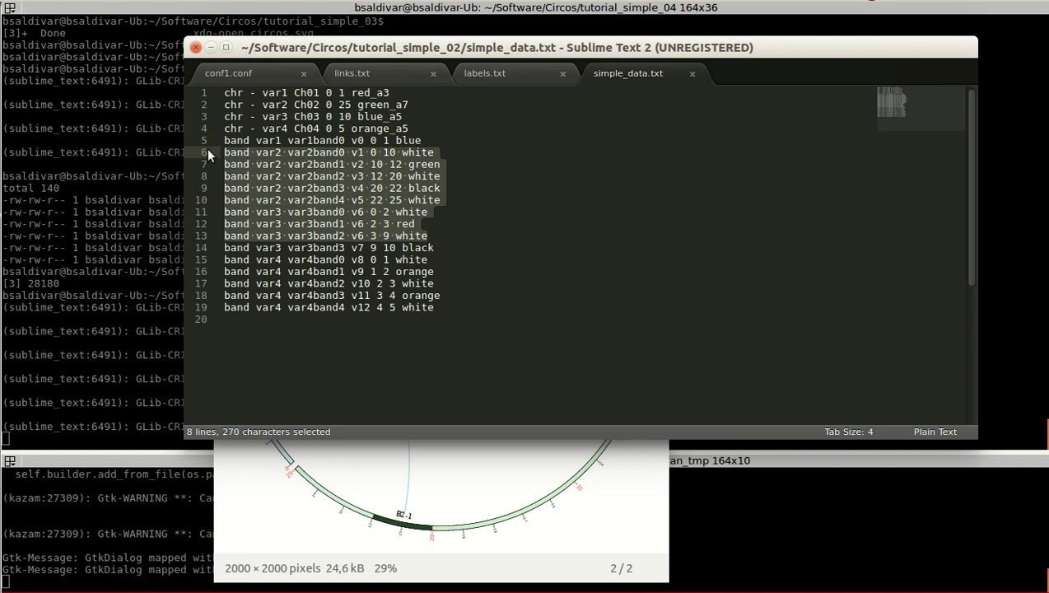
{"action": "left_click", "coordinate": [333, 152]}
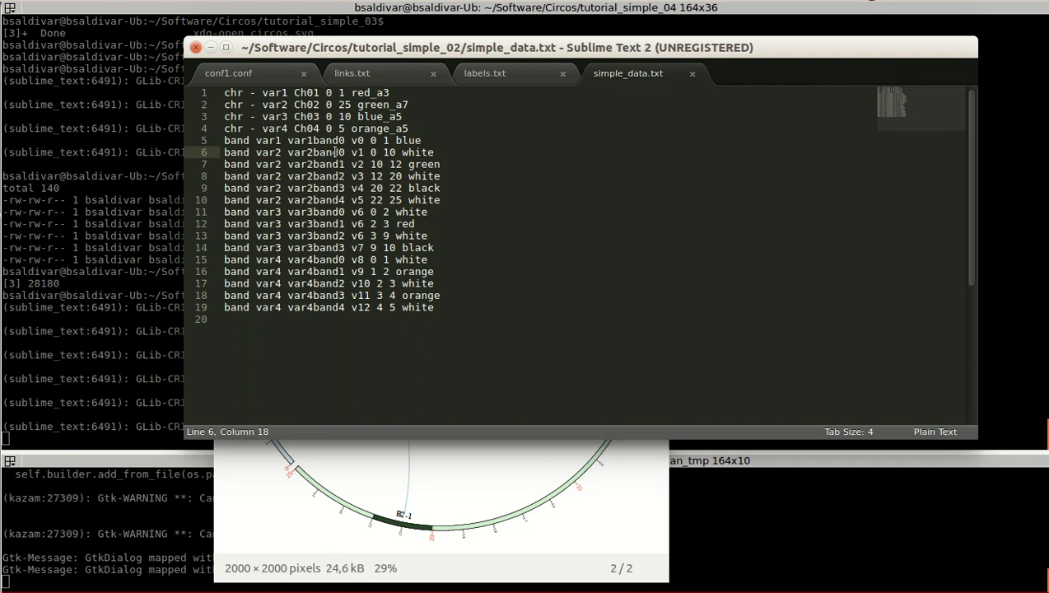
{"action": "left_click", "coordinate": [395, 69]}
{"action": "left_click", "coordinate": [490, 129]}
{"action": "left_click", "coordinate": [427, 154]}
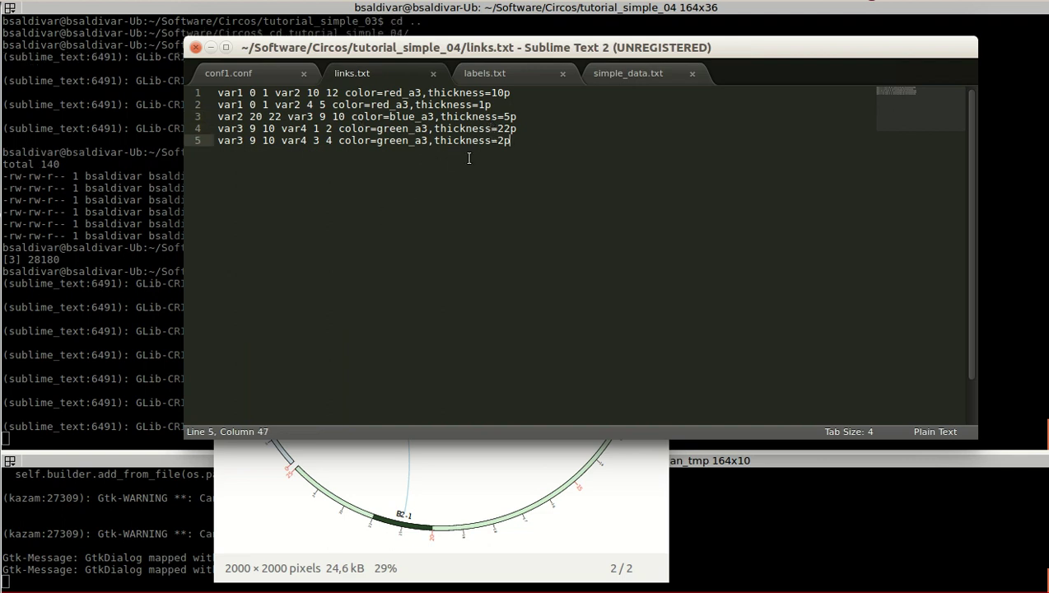
{"action": "left_click", "coordinate": [517, 128]}
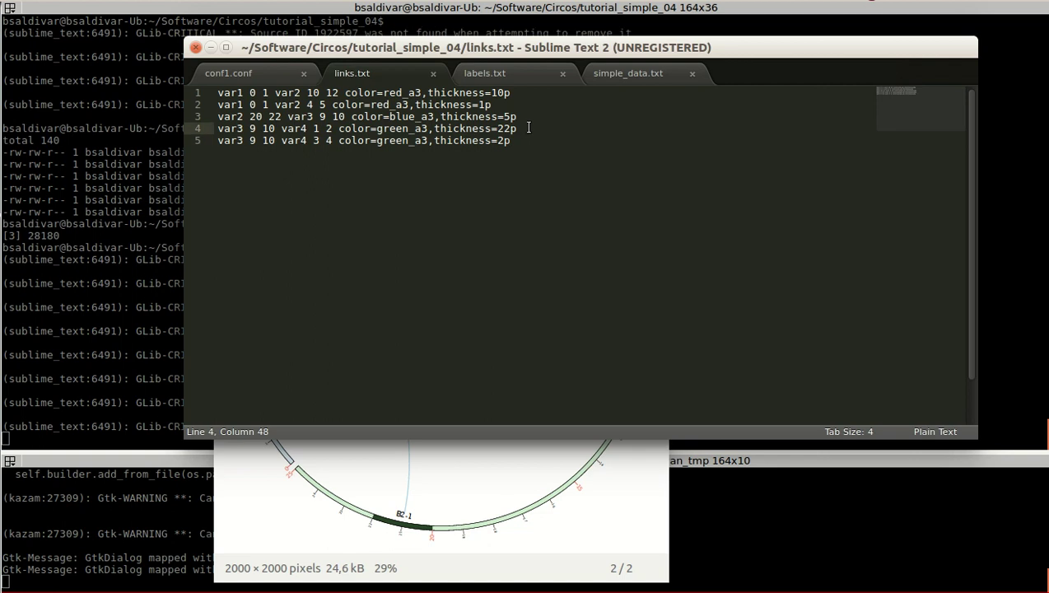
{"action": "key", "text": "Up"}
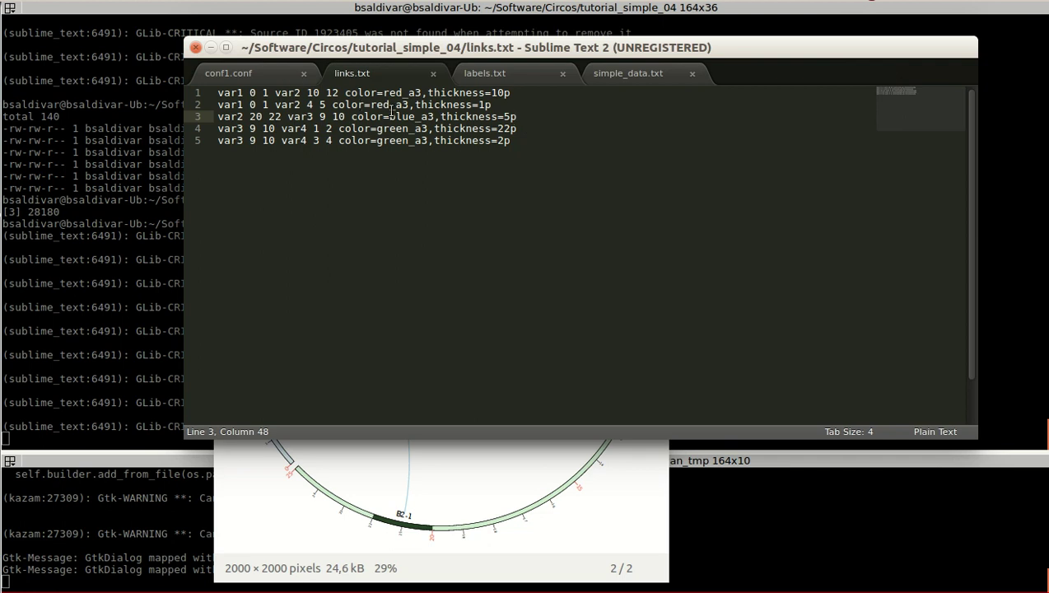
{"action": "left_click", "coordinate": [446, 118]}
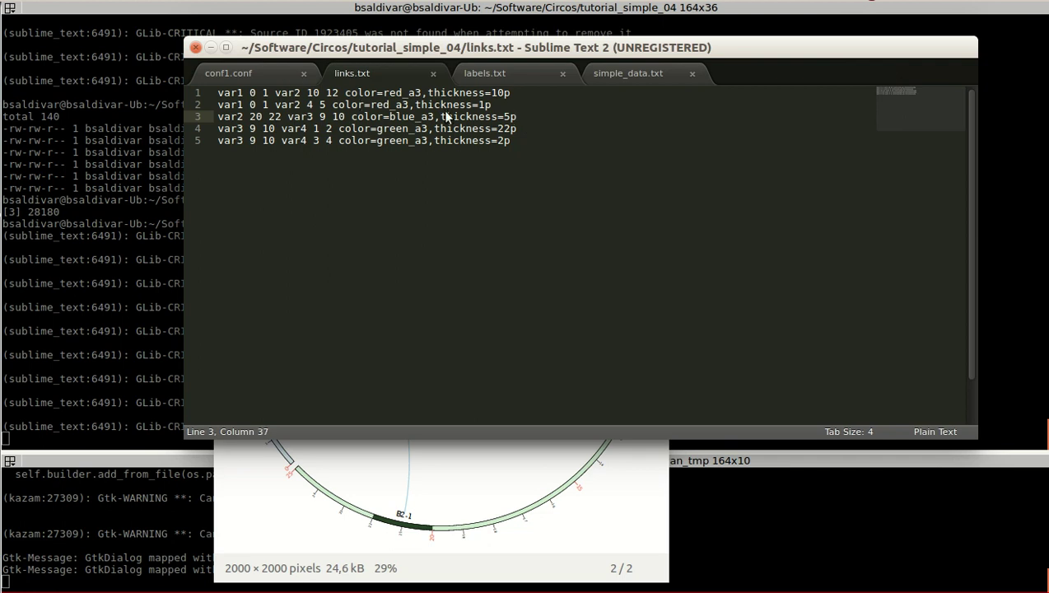
Step: Switch to conf1.conf, page down to the links block and select lines 103–114
{"action": "left_click", "coordinate": [265, 69]}
{"action": "left_click", "coordinate": [395, 247]}
{"action": "key", "text": "Down"}
{"action": "key", "text": "Page_Down"}
{"action": "key", "text": "Page_Down"}
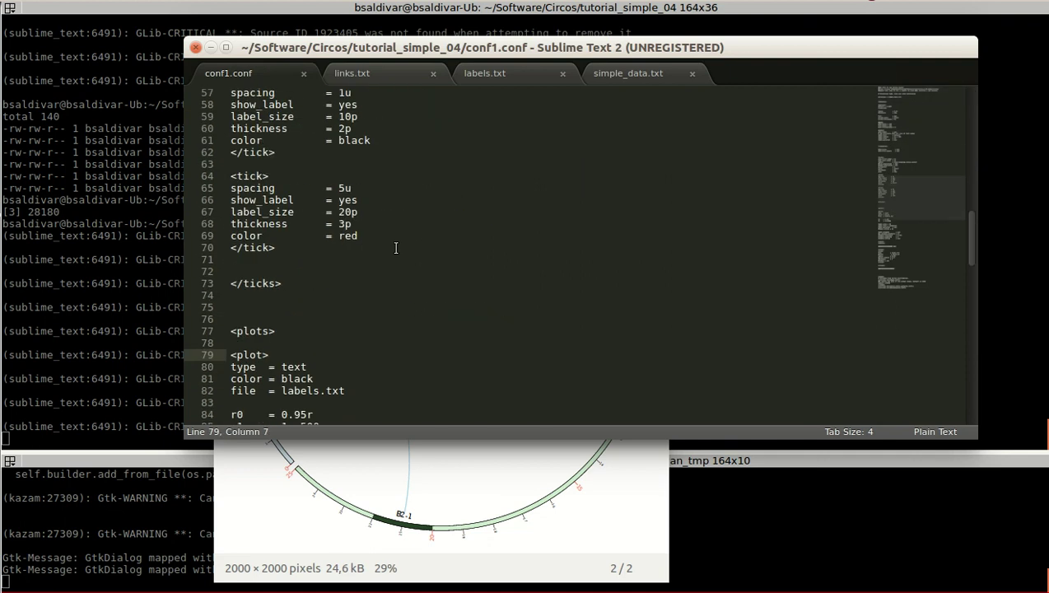
{"action": "key", "text": "Page_Down"}
{"action": "key", "text": "Down"}
{"action": "key", "text": "Down"}
{"action": "key", "text": "Down"}
{"action": "key", "text": "Down"}
{"action": "key", "text": "Down"}
{"action": "key", "text": "Down"}
{"action": "key", "text": "Down"}
{"action": "key", "text": "Down"}
{"action": "key", "text": "Down"}
{"action": "key", "text": "Down"}
{"action": "key", "text": "Down"}
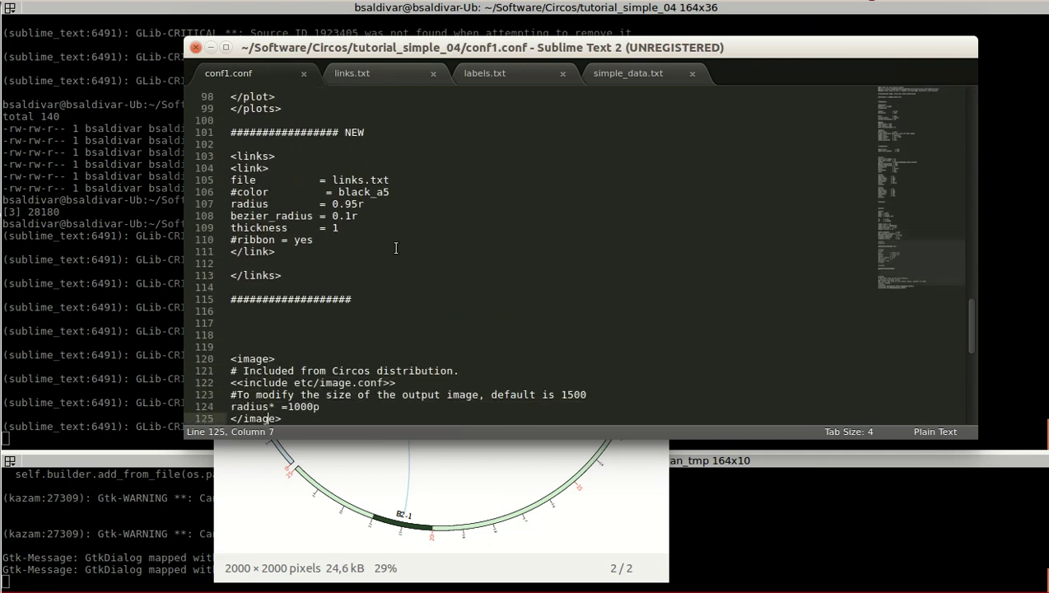
{"action": "key", "text": "Up"}
{"action": "key", "text": "Up"}
{"action": "key", "text": "Up"}
{"action": "key", "text": "Up"}
{"action": "key", "text": "Up"}
{"action": "key", "text": "Up"}
{"action": "key", "text": "Up"}
{"action": "key", "text": "Up"}
{"action": "key", "text": "Up"}
{"action": "key", "text": "Up"}
{"action": "key", "text": "Up"}
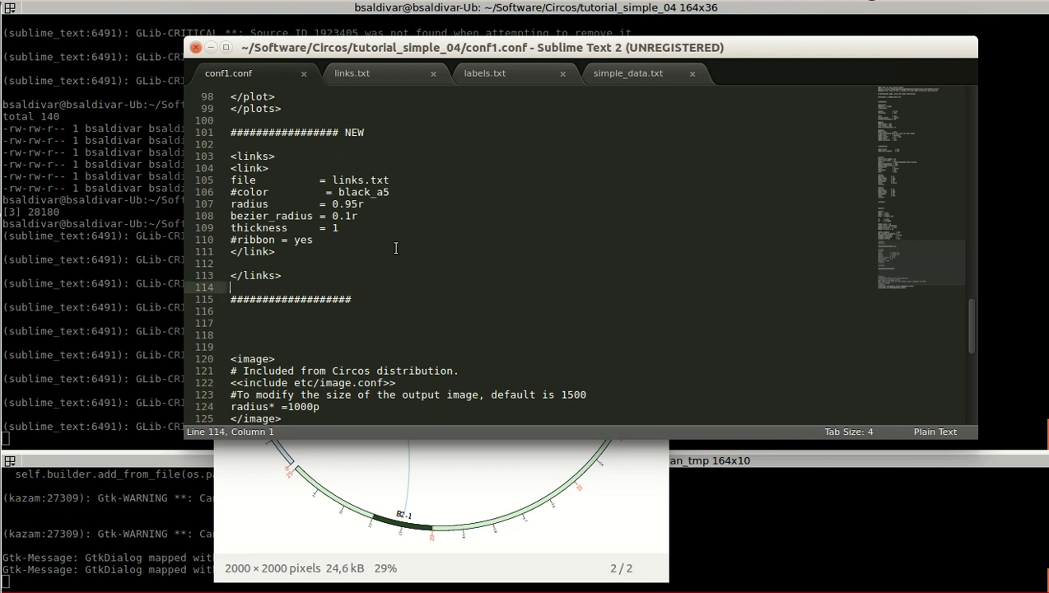
{"action": "key", "text": "shift+Up"}
{"action": "key", "text": "shift+Up"}
{"action": "key", "text": "shift+Up"}
{"action": "key", "text": "shift+Up"}
{"action": "key", "text": "shift+Up"}
{"action": "key", "text": "shift+Up"}
{"action": "key", "text": "shift+Up"}
{"action": "key", "text": "shift+Up"}
{"action": "key", "text": "shift+Up"}
{"action": "key", "text": "shift+Up"}
{"action": "key", "text": "shift+Up"}
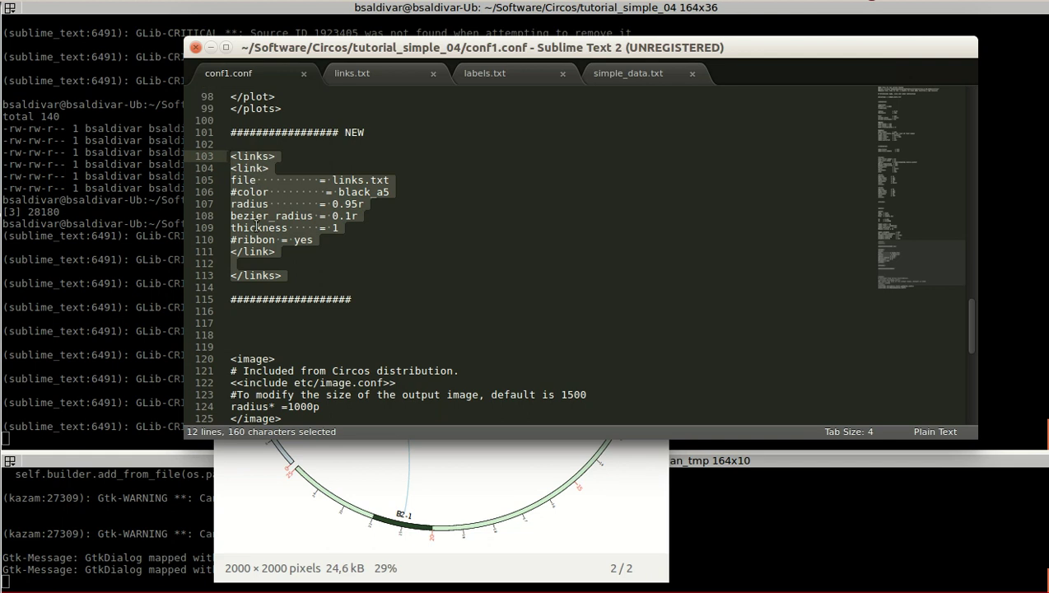
Step: Select the file = links.txt, commented color and radius = 0.95r lines one by one
{"action": "left_click", "coordinate": [305, 192]}
{"action": "key", "text": "Up"}
{"action": "key", "text": "End"}
{"action": "key", "text": "shift+Home"}
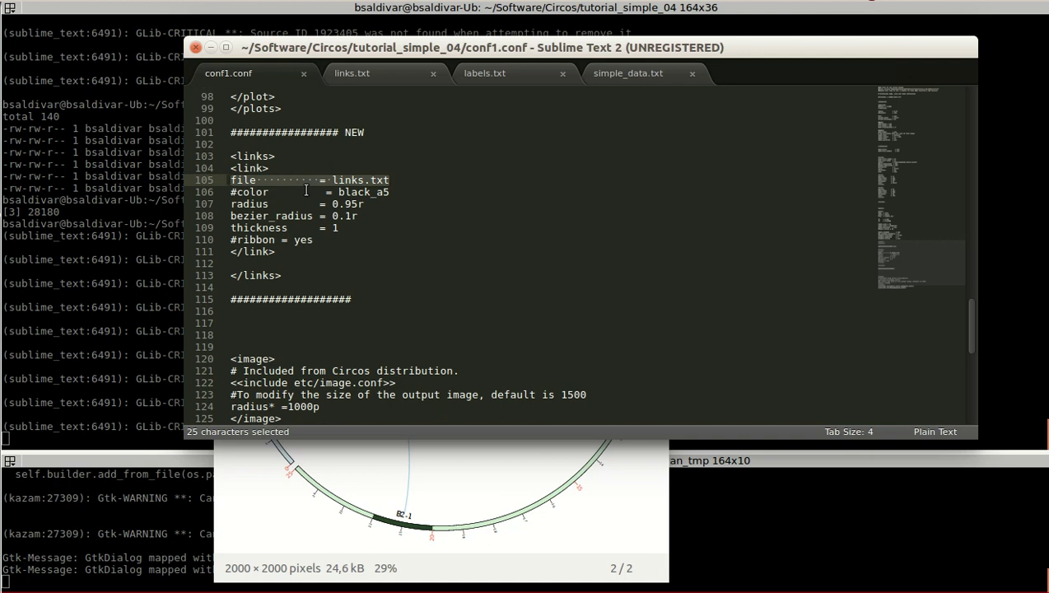
{"action": "key", "text": "Down"}
{"action": "key", "text": "shift+End"}
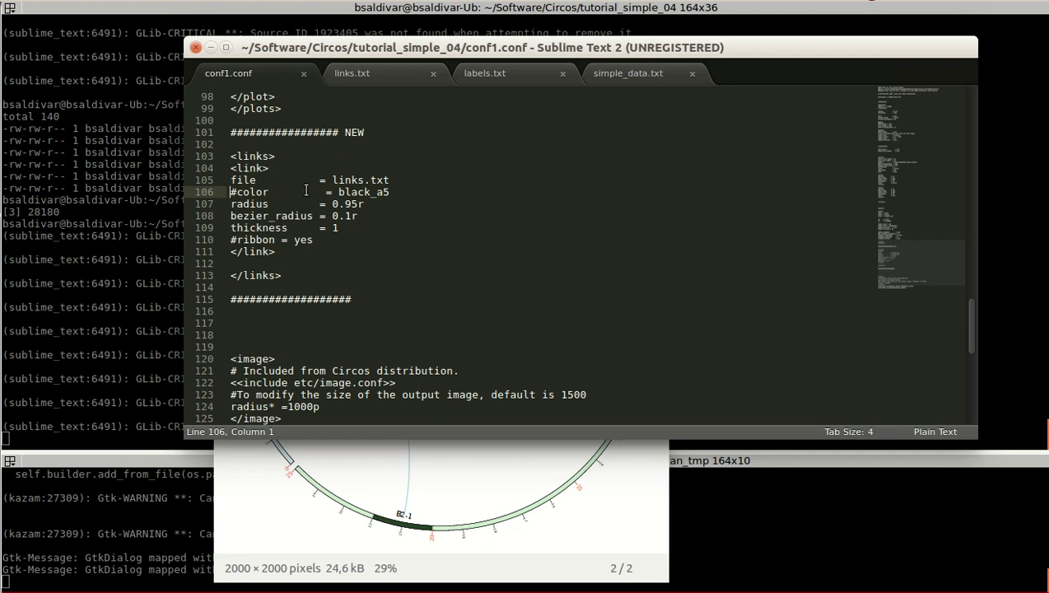
{"action": "key", "text": "Left"}
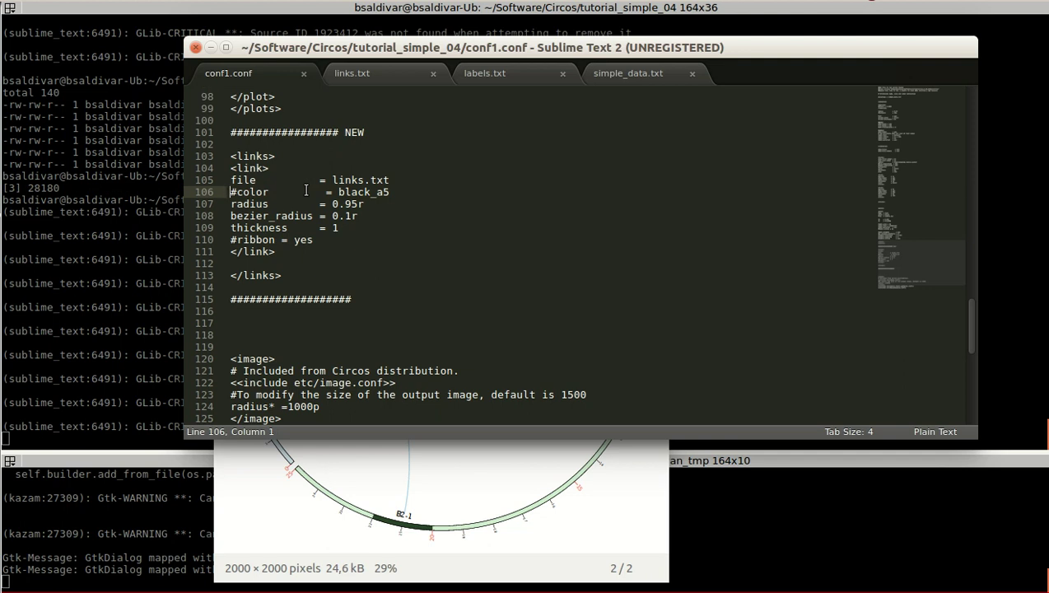
{"action": "key", "text": "Down"}
{"action": "key", "text": "End"}
{"action": "key", "text": "shift+Home"}
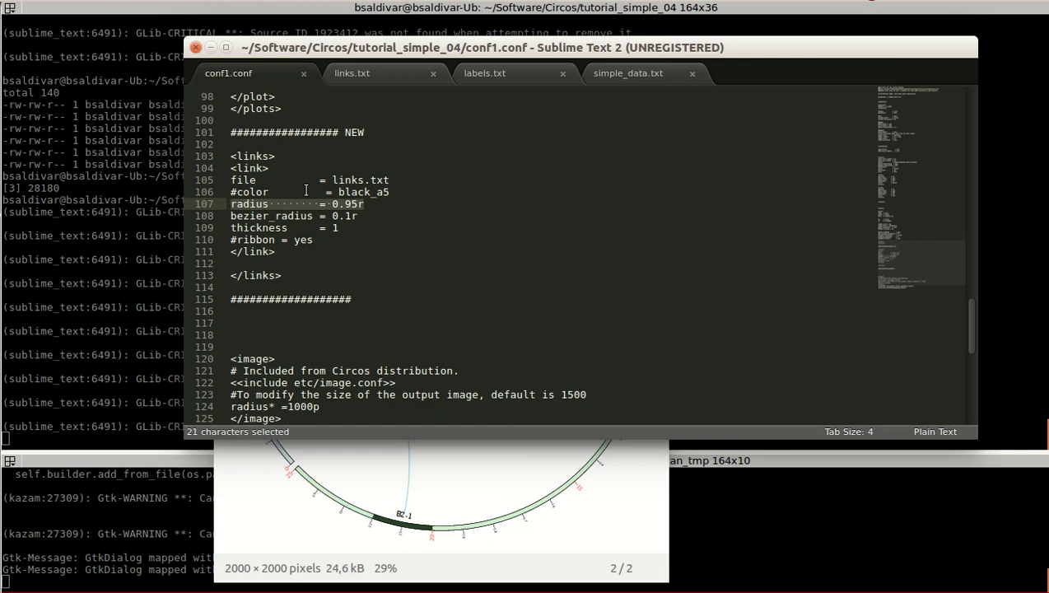
Step: Change the link radius from 0.95r to 0.75r and save conf1.conf
{"action": "key", "text": "Right"}
{"action": "key", "text": "Left"}
{"action": "key", "text": "shift+Left"}
{"action": "key", "text": "shift+Left"}
{"action": "key", "text": "shift+Left"}
{"action": "key", "text": "shift+Left"}
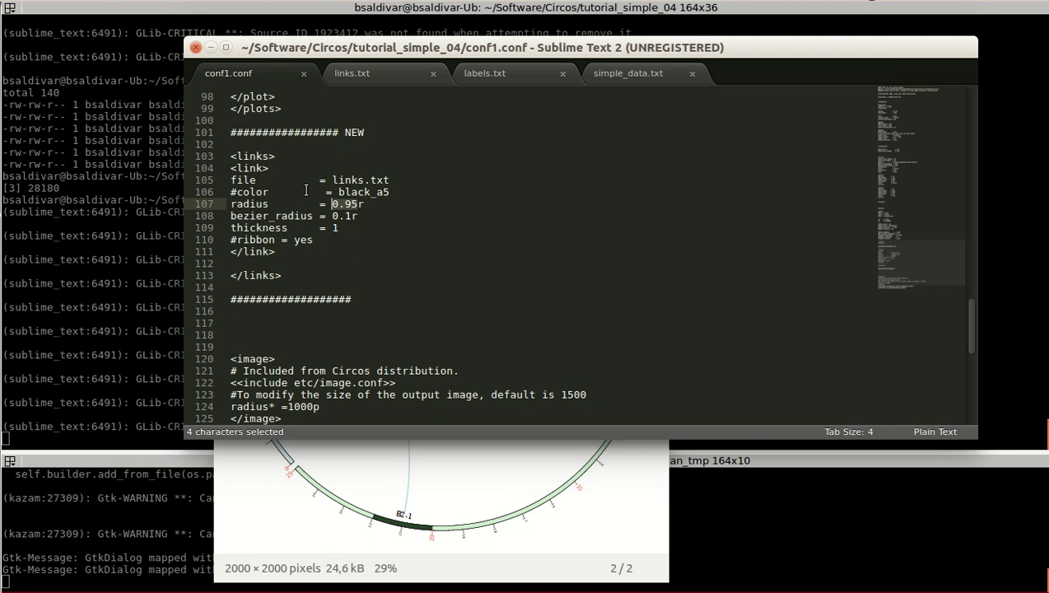
{"action": "key", "text": "shift+Right"}
{"action": "key", "text": "shift+Right"}
{"action": "key", "text": "shift+Right"}
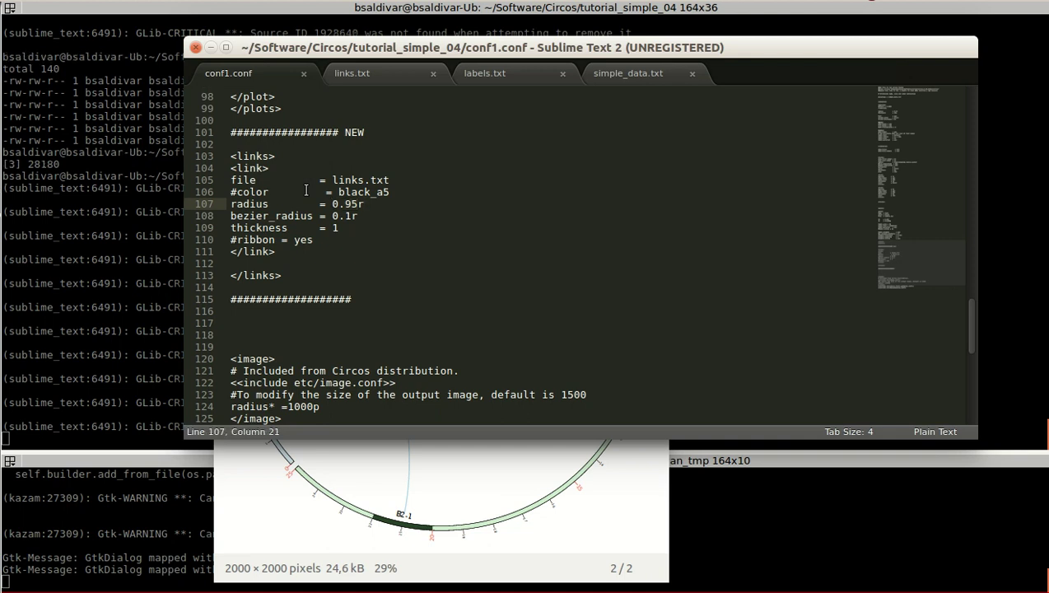
{"action": "key", "text": "shift+Left"}
{"action": "type", "text": "75"}
{"action": "key", "text": "ctrl+s"}
Step: Review the bezier_radius = 0.1r, thickness = 1 and commented ribbon = yes lines, saving again
{"action": "key", "text": "Down"}
{"action": "key", "text": "shift+Home"}
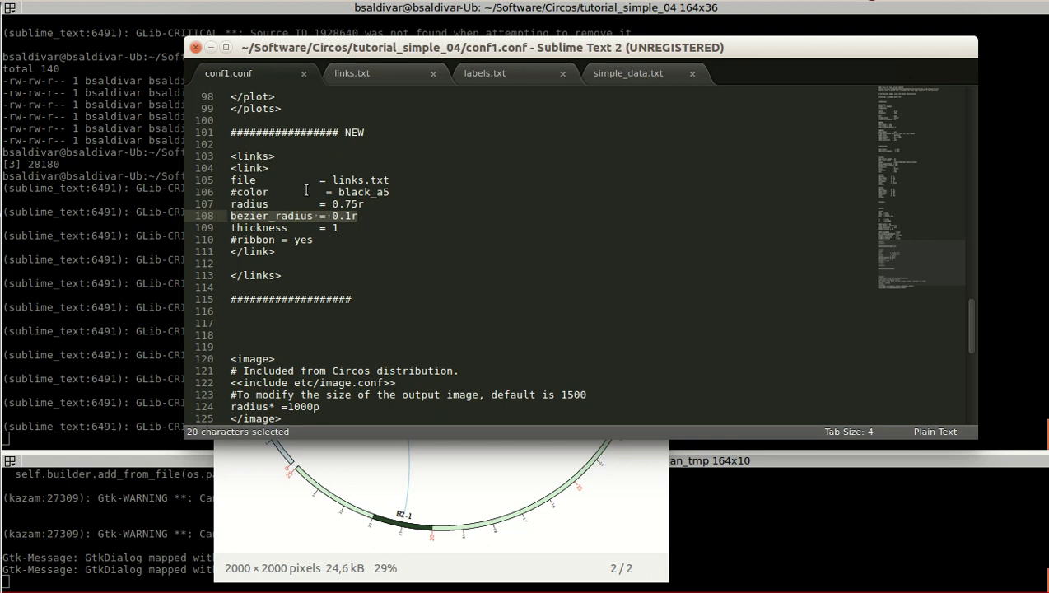
{"action": "key", "text": "End"}
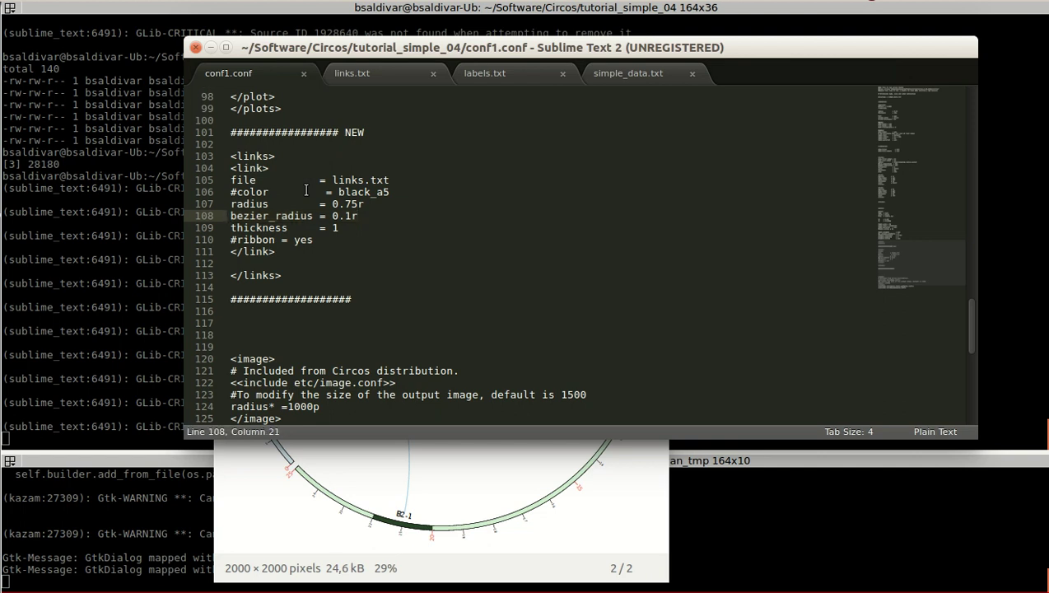
{"action": "key", "text": "Down"}
{"action": "key", "text": "shift+Home"}
{"action": "key", "text": "Down"}
{"action": "key", "text": "End"}
{"action": "key", "text": "shift+Home"}
{"action": "key", "text": "ctrl+s"}
{"action": "key", "text": "Up"}
{"action": "key", "text": "Up"}
{"action": "key", "text": "Up"}
{"action": "key", "text": "shift+End"}
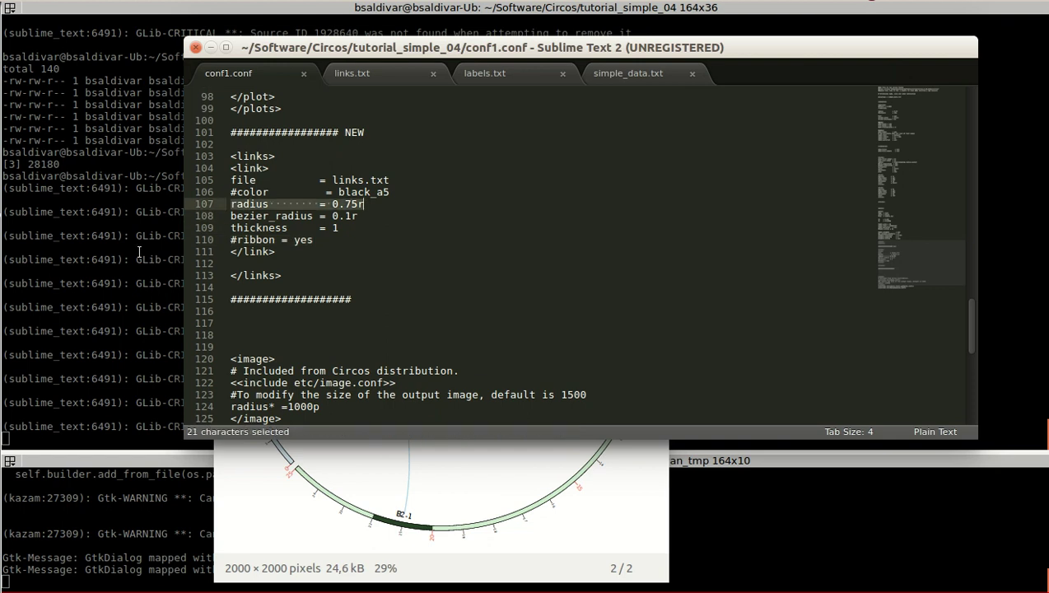
{"action": "left_click", "coordinate": [132, 262]}
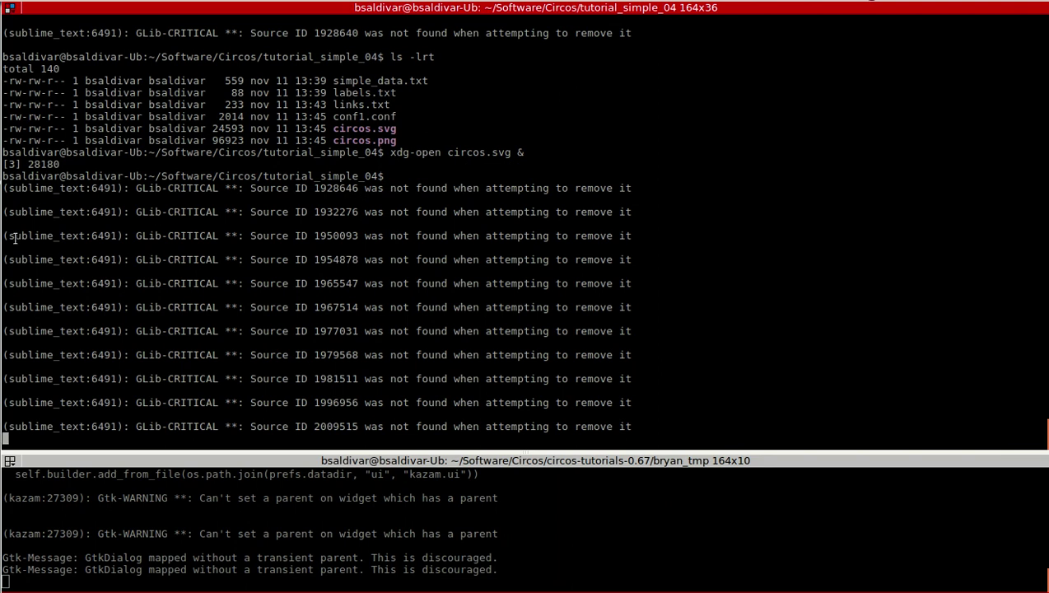
Step: Rerun circos -conf conf1.conf to regenerate circos.png and circos.svg
{"action": "key", "text": "alt+Tab"}
{"action": "key", "text": "alt+Tab"}
{"action": "key", "text": "Return"}
{"action": "key", "text": "Up"}
{"action": "key", "text": "Up"}
{"action": "key", "text": "Up"}
{"action": "key", "text": "Down"}
{"action": "key", "text": "Down"}
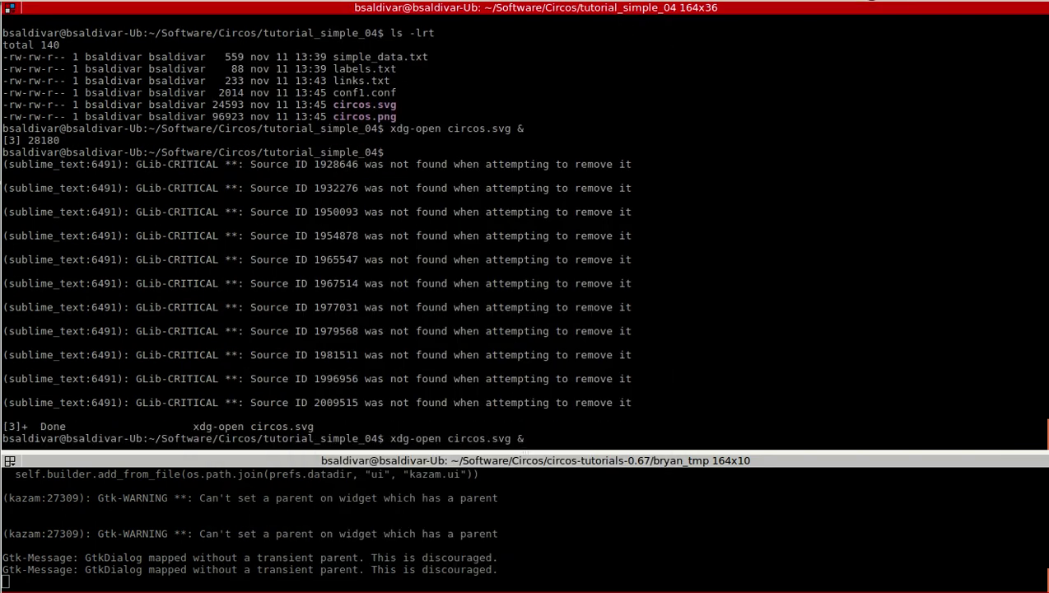
{"action": "key", "text": "Up"}
{"action": "key", "text": "Return"}
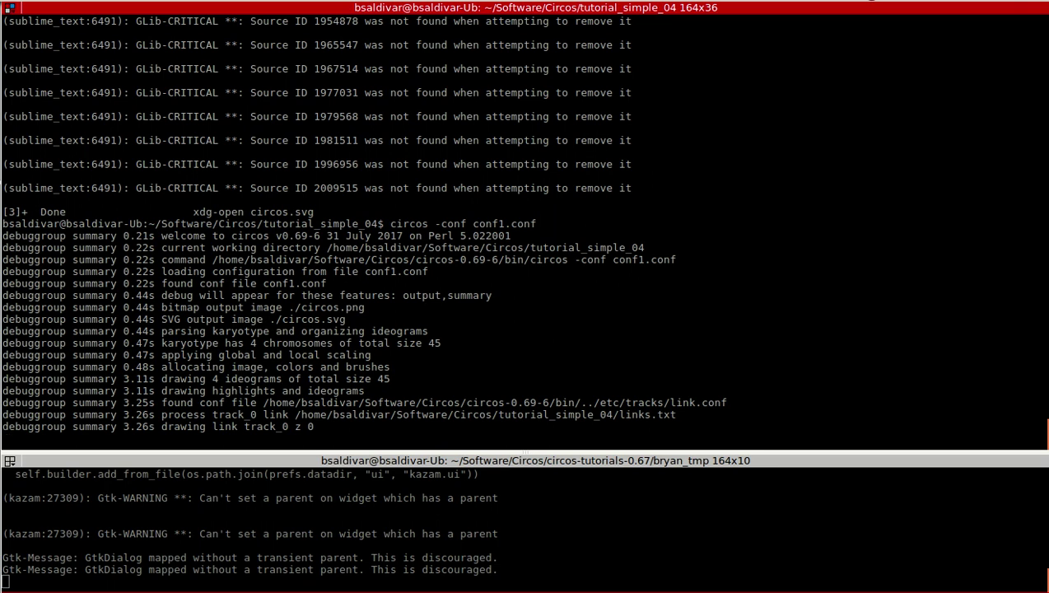
Step: Open circos.svg with xdg-open to check the shorter links, then close the viewer
{"action": "key", "text": "Up"}
{"action": "key", "text": "Up"}
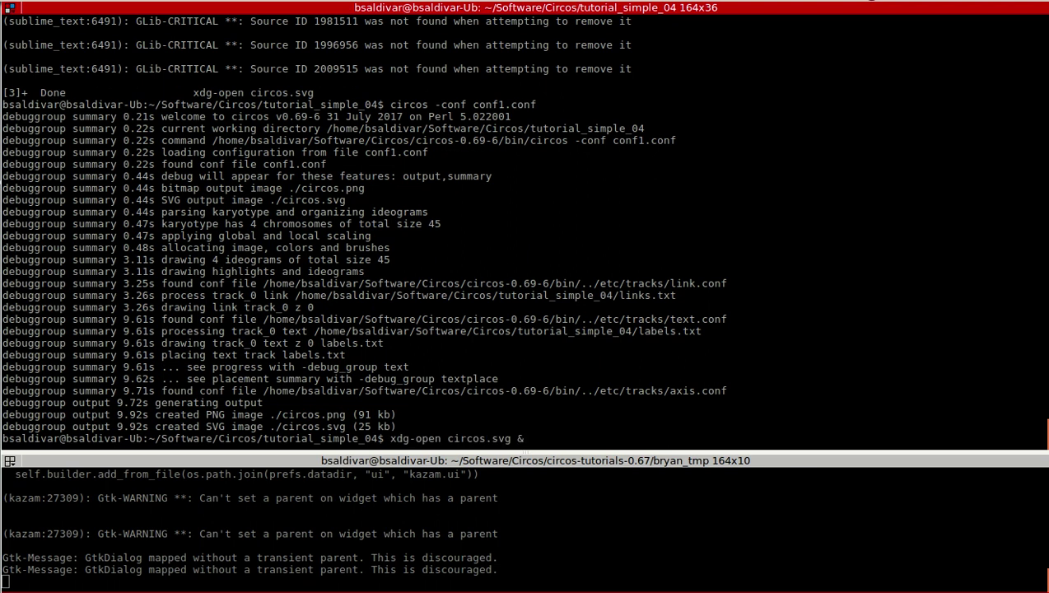
{"action": "key", "text": "Return"}
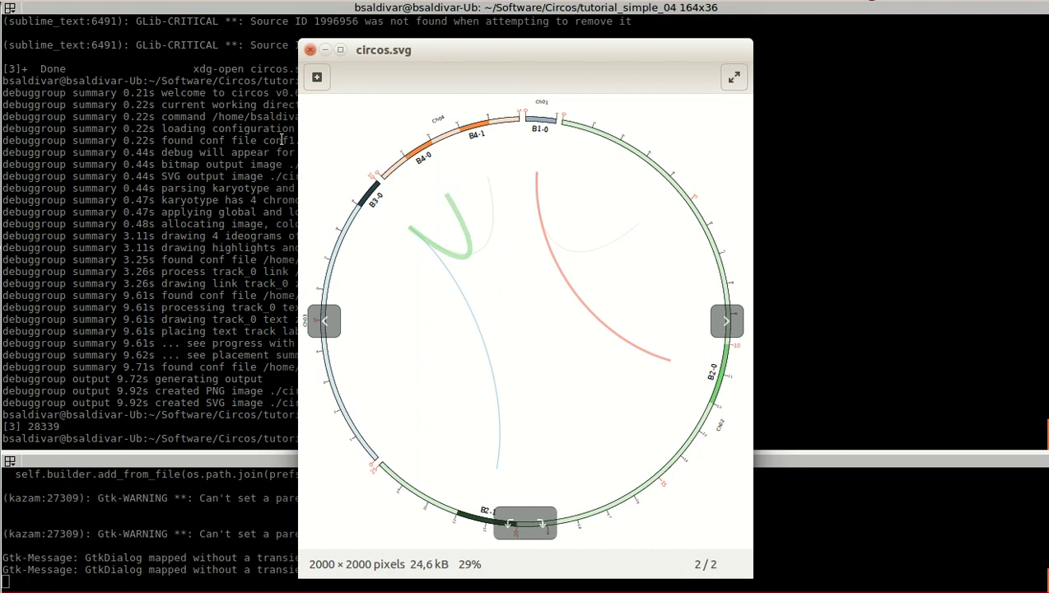
{"action": "left_click", "coordinate": [310, 50]}
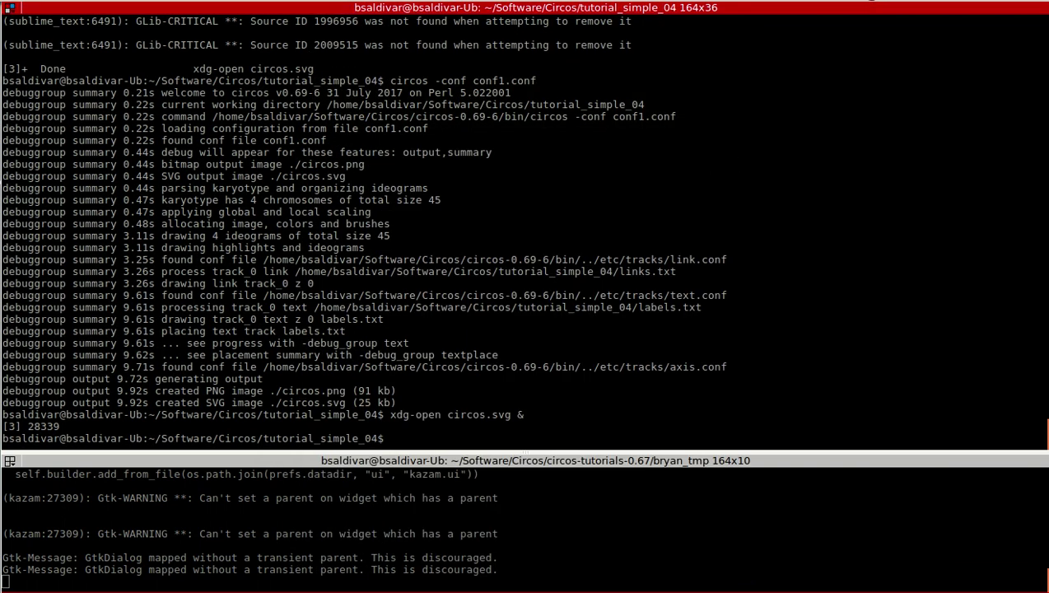
Step: Restore the link radius to 0.95r, save, and dismiss the unregistered reminder
{"action": "key", "text": "alt+Tab"}
{"action": "left_click", "coordinate": [425, 245]}
{"action": "key", "text": "Up"}
{"action": "key", "text": "Up"}
{"action": "key", "text": "Up"}
{"action": "key", "text": "Up"}
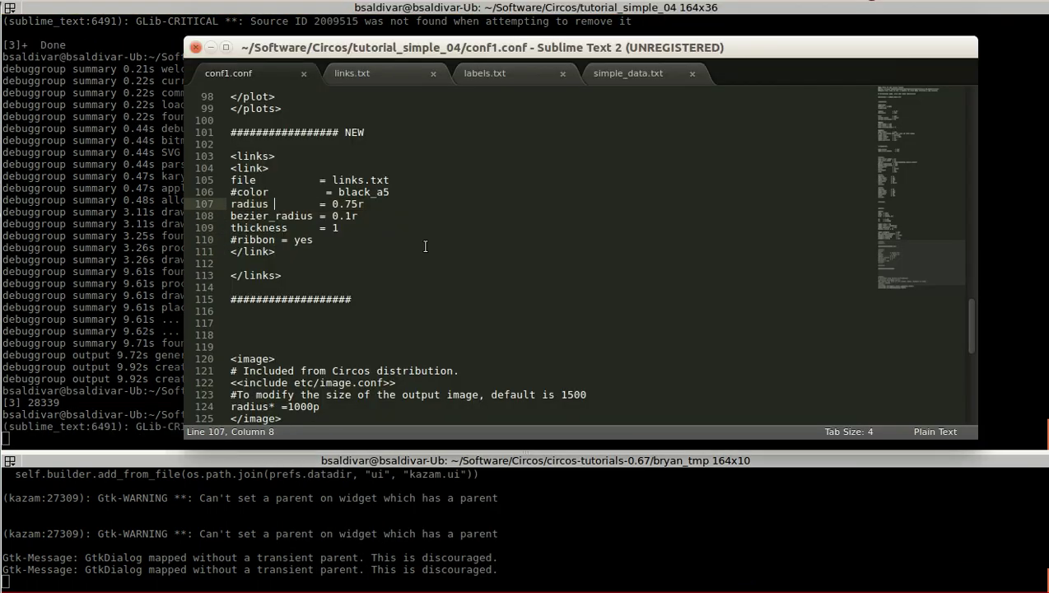
{"action": "key", "text": "Left"}
Step: Raise bezier_radius from 0.1r to 0.5r and save conf1.conf
{"action": "key", "text": "Left"}
{"action": "key", "text": "BackSpace"}
{"action": "type", "text": "9"}
{"action": "key", "text": "Right"}
{"action": "key", "text": "ctrl+s"}
{"action": "key", "text": "Tab"}
{"action": "key", "text": "Return"}
{"action": "key", "text": "Down"}
{"action": "key", "text": "Left"}
{"action": "key", "text": "shift+Left"}
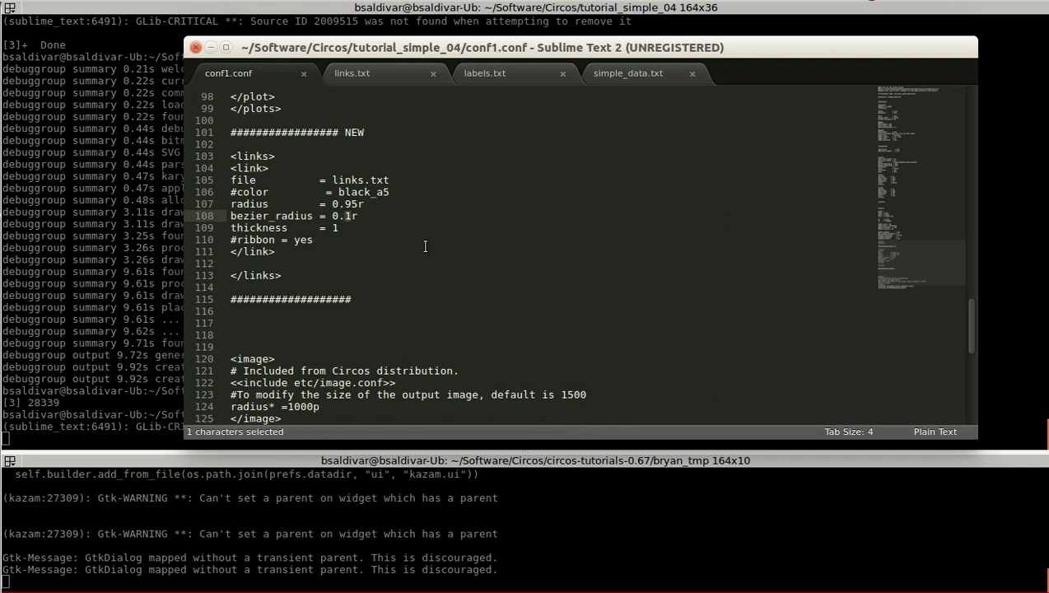
{"action": "type", "text": "5"}
{"action": "key", "text": "ctrl+s"}
Step: Rerun circos -conf conf1.conf in the terminal
{"action": "key", "text": "alt+Tab"}
{"action": "key", "text": "Return"}
{"action": "key", "text": "Up"}
{"action": "key", "text": "Up"}
{"action": "key", "text": "Return"}
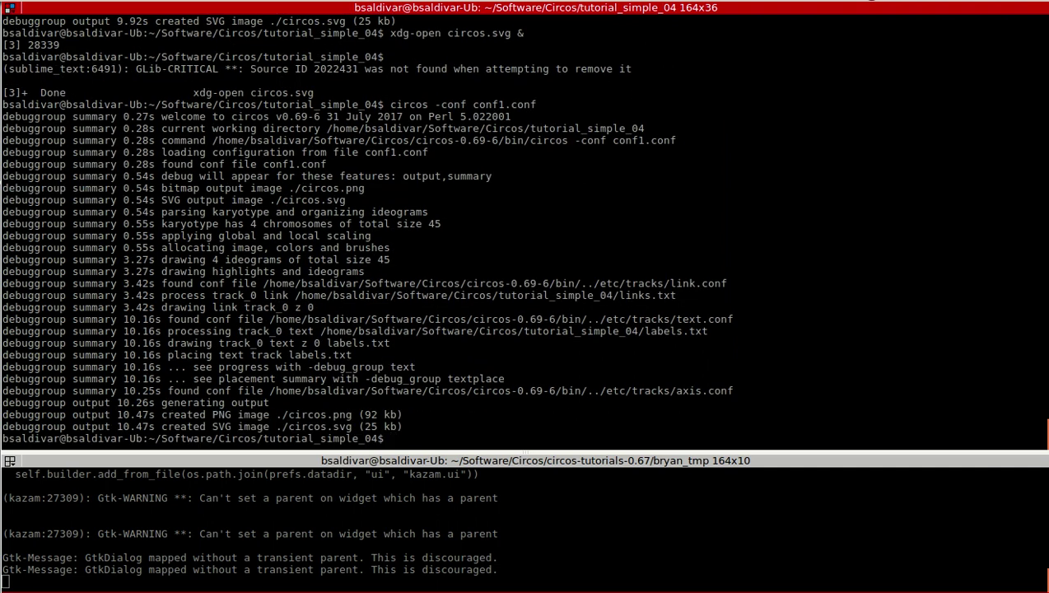
Step: Reopen the regenerated circos.svg with xdg-open to view the 0.5r bezier links
{"action": "key", "text": "Up"}
{"action": "key", "text": "Up"}
{"action": "key", "text": "Return"}
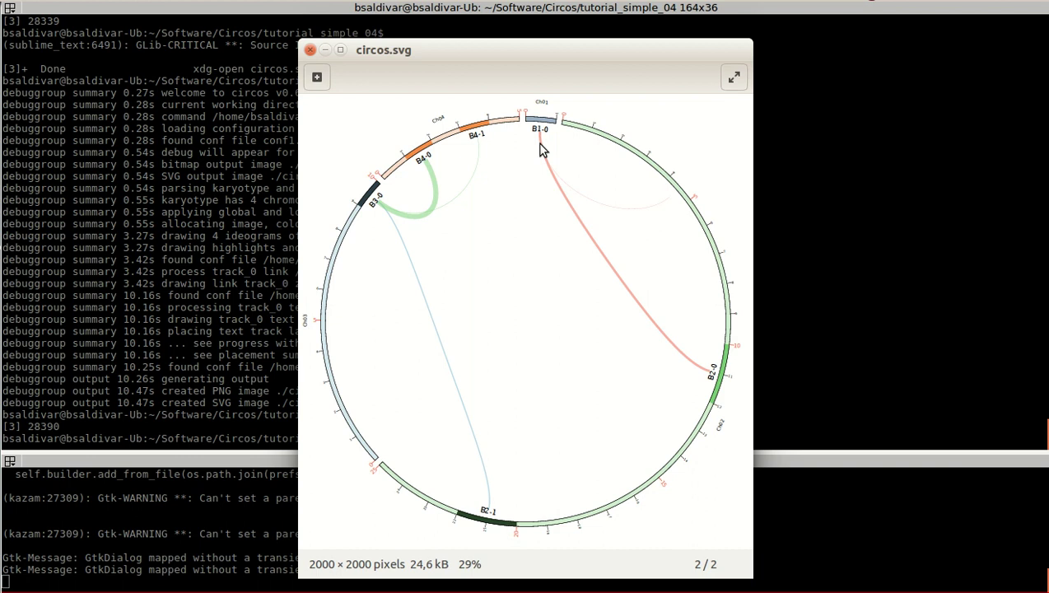
Step: Close the viewer and lower bezier_radius to 0.05r in conf1.conf, saving it
{"action": "left_click", "coordinate": [309, 50]}
{"action": "key", "text": "alt+Tab"}
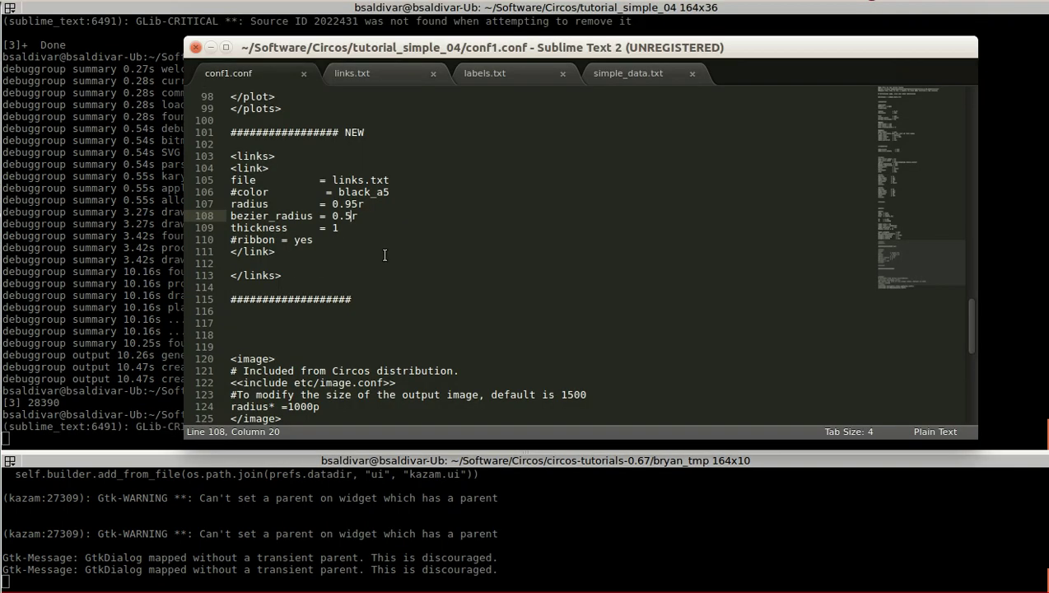
{"action": "key", "text": "shift+Left"}
{"action": "type", "text": "05"}
{"action": "key", "text": "ctrl+s"}
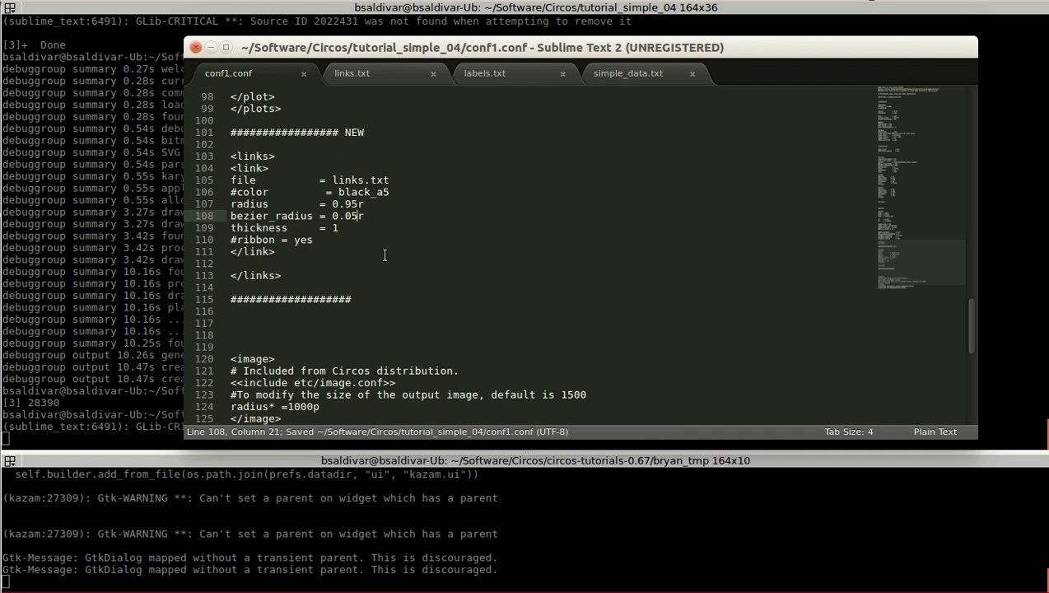
Step: Rerun circos, open the new circos.svg to inspect it, then close the preview
{"action": "key", "text": "alt+Tab"}
{"action": "key", "text": "Up"}
{"action": "key", "text": "Up"}
{"action": "key", "text": "Return"}
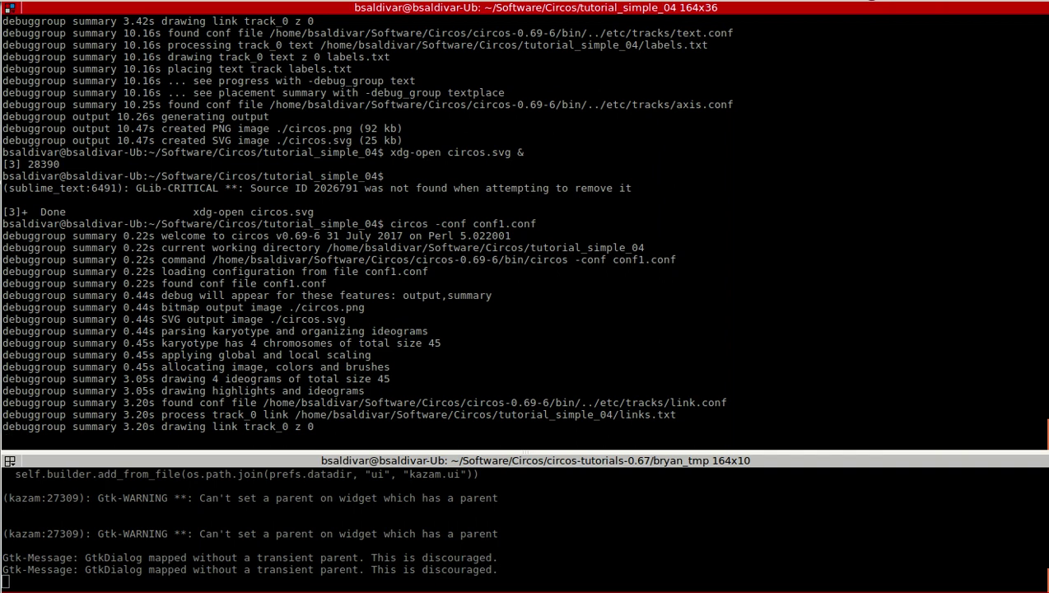
{"action": "key", "text": "Up"}
{"action": "key", "text": "Up"}
{"action": "key", "text": "Return"}
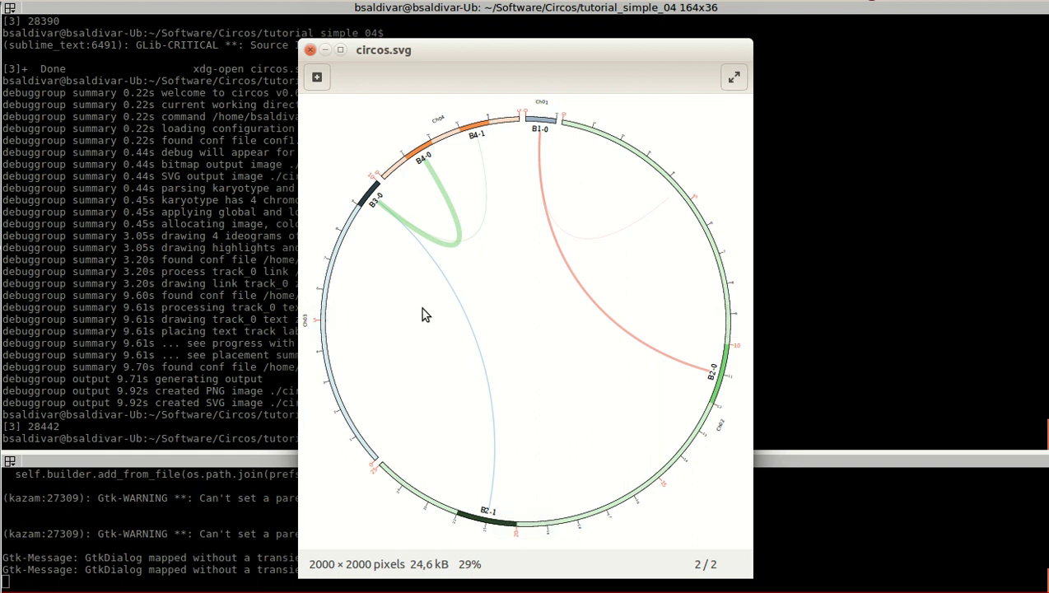
{"action": "left_click", "coordinate": [310, 51]}
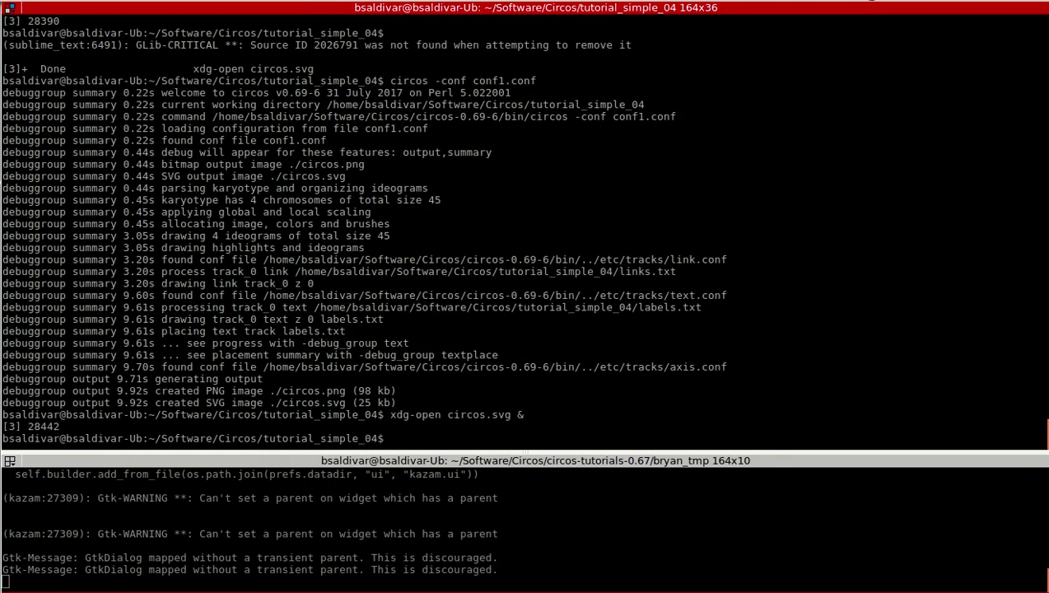
Step: Uncomment ribbon = yes in conf1.conf and save
{"action": "key", "text": "alt+Tab"}
{"action": "left_click", "coordinate": [328, 241]}
{"action": "key", "text": "Home"}
{"action": "key", "text": "Delete"}
{"action": "key", "text": "End"}
{"action": "key", "text": "ctrl+s"}
Step: Rerun circos -conf conf1.conf in the terminal to regenerate the diagram
{"action": "left_click", "coordinate": [140, 280]}
{"action": "key", "text": "Return"}
{"action": "key", "text": "Up"}
{"action": "key", "text": "Up"}
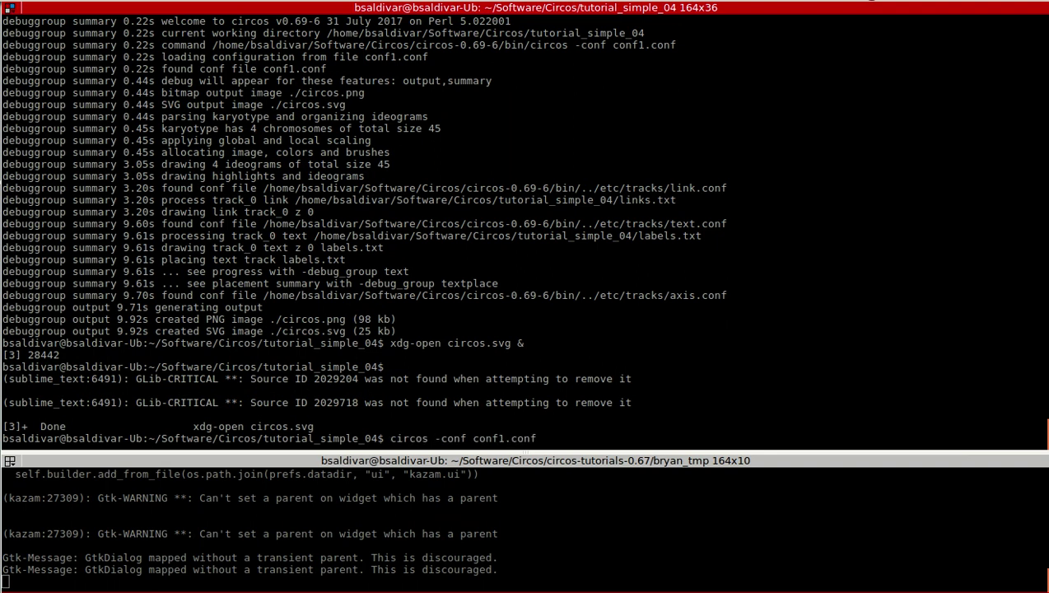
{"action": "key", "text": "Return"}
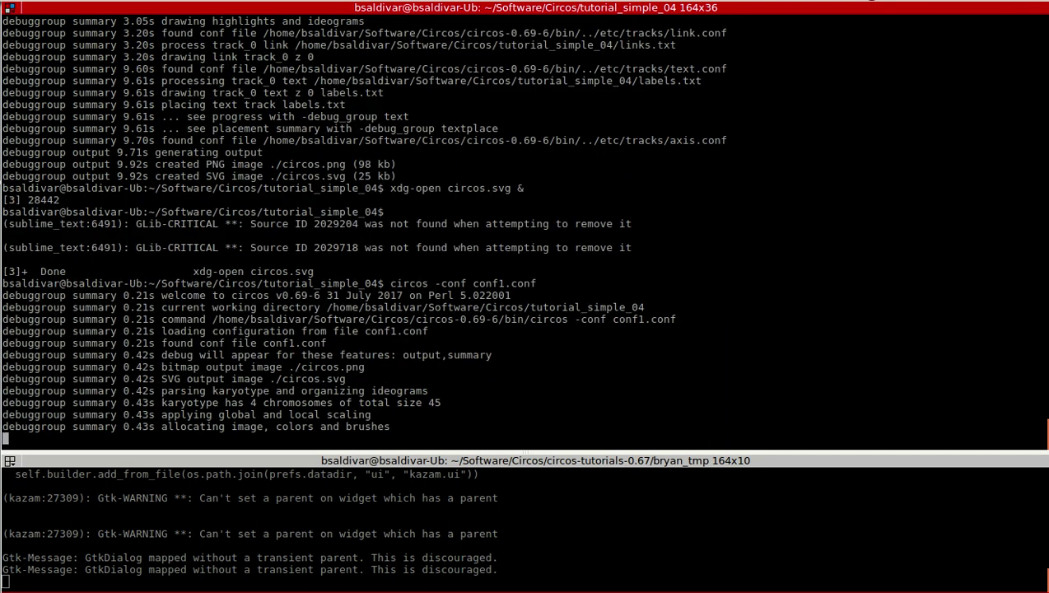
Step: Open circos.svg and zoom in on the wide ribbons near B3-0 and B4-0
{"action": "key", "text": "Up"}
{"action": "key", "text": "Up"}
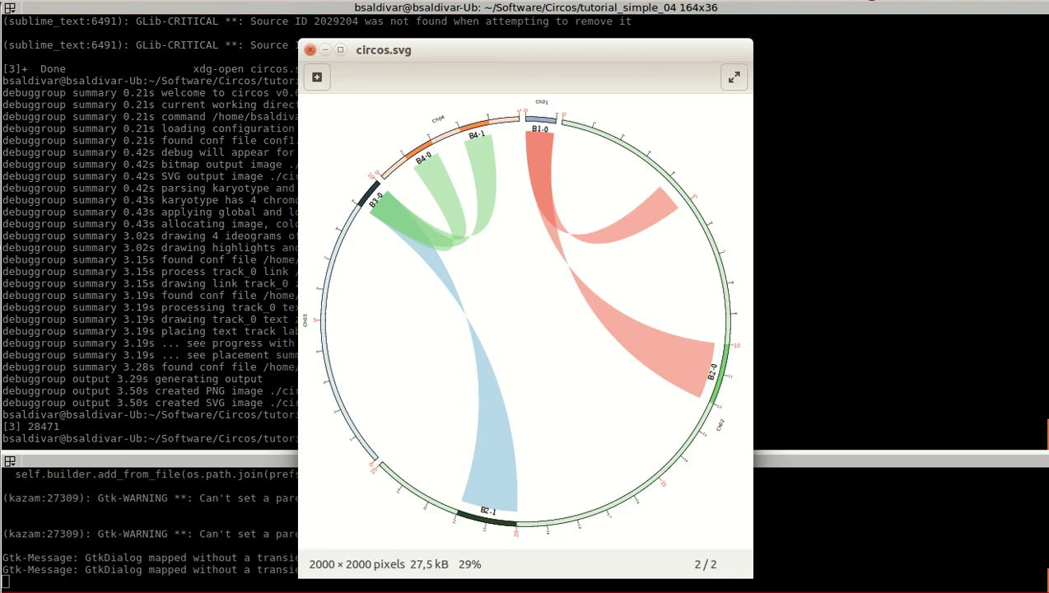
{"action": "mouse_move", "coordinate": [466, 256]}
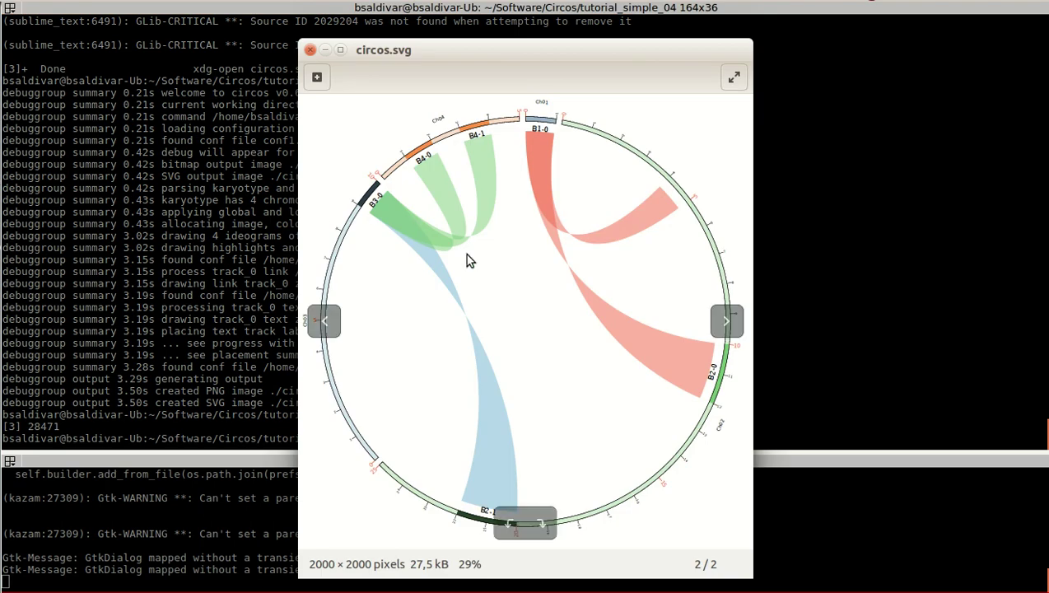
{"action": "scroll", "coordinate": [466, 260], "scroll_direction": "up", "scroll_amount": 6}
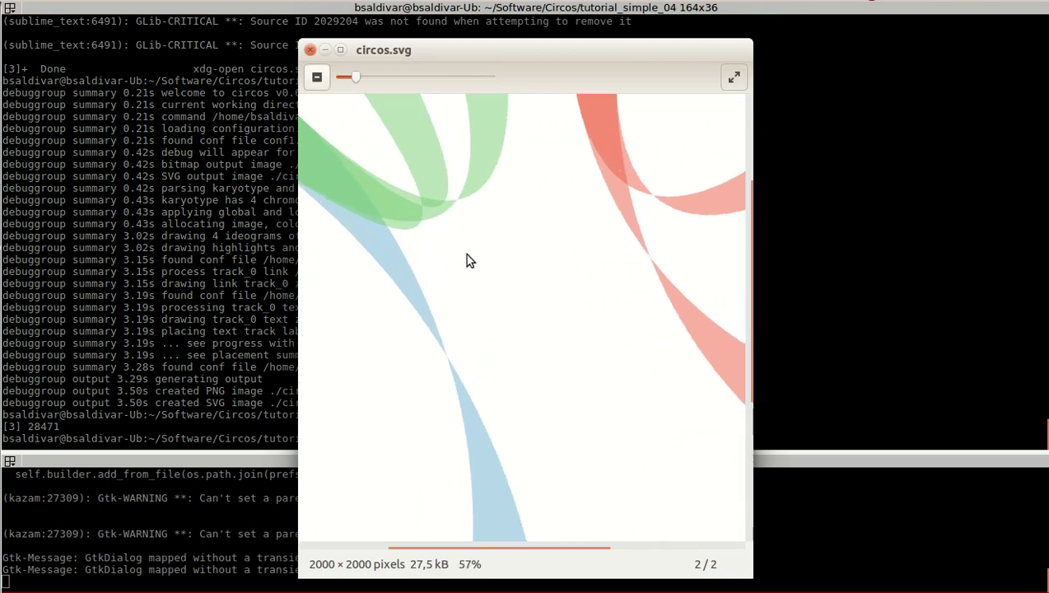
{"action": "left_click_drag", "start_coordinate": [411, 152], "coordinate": [431, 214]}
{"action": "scroll", "coordinate": [431, 214], "scroll_direction": "down", "scroll_amount": 2}
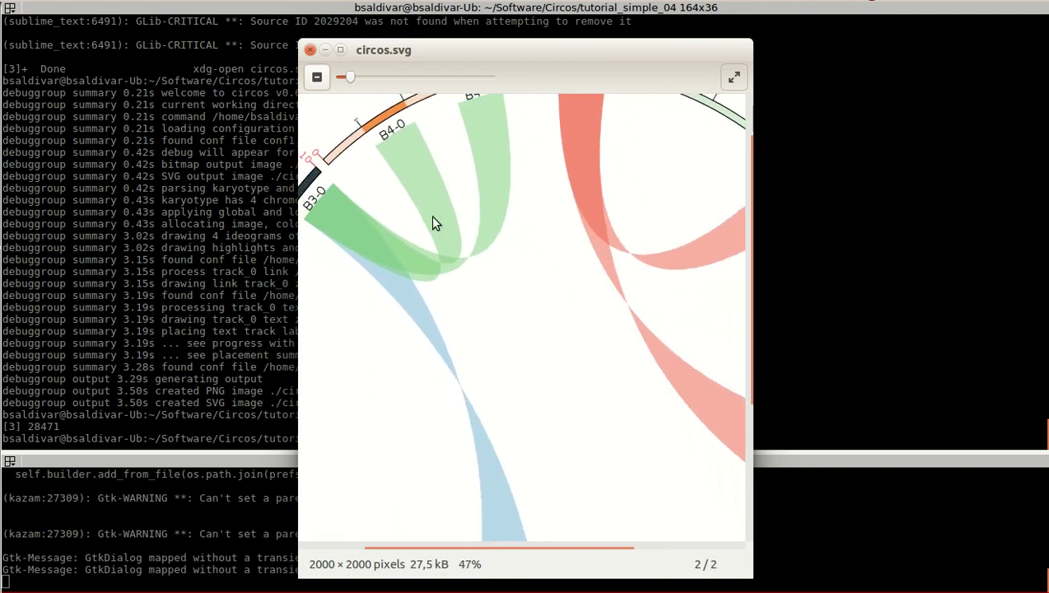
{"action": "scroll", "coordinate": [432, 218], "scroll_direction": "down", "scroll_amount": 3}
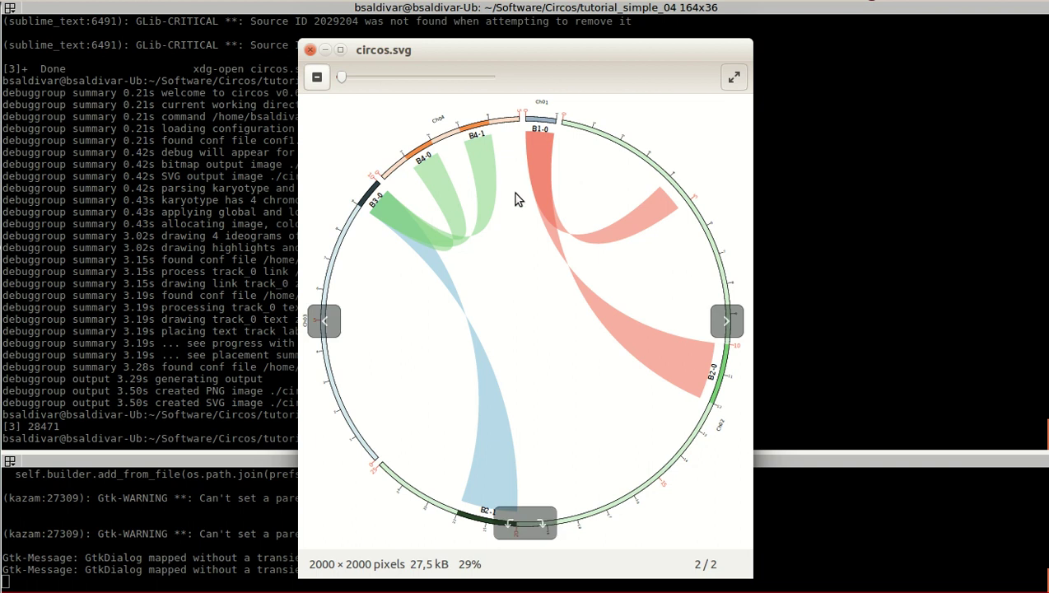
Step: Close the circos.svg preview and select the links block in conf1.conf
{"action": "left_click", "coordinate": [310, 52]}
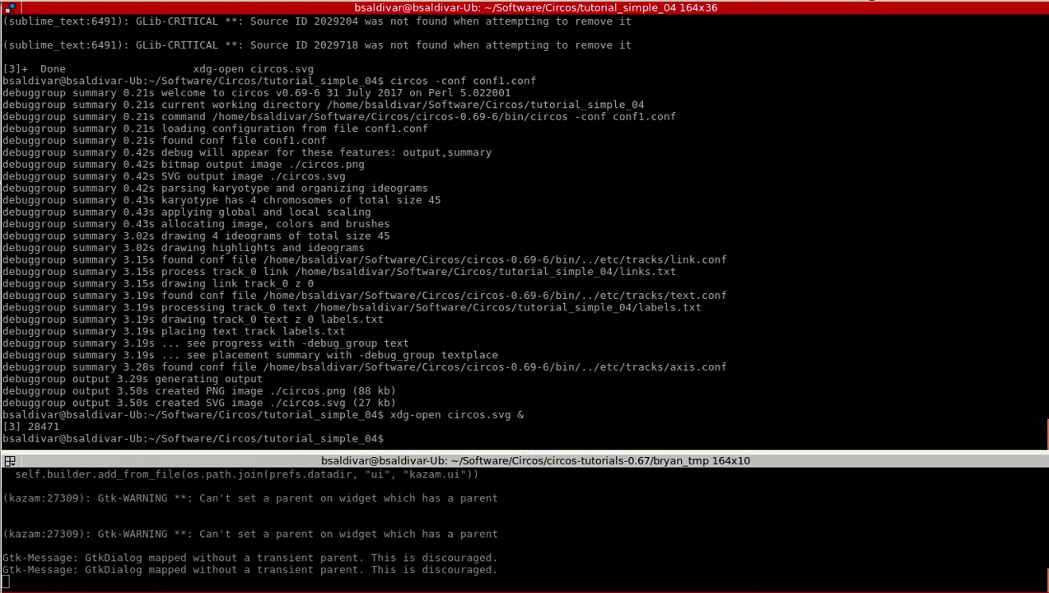
{"action": "key", "text": "alt+Tab"}
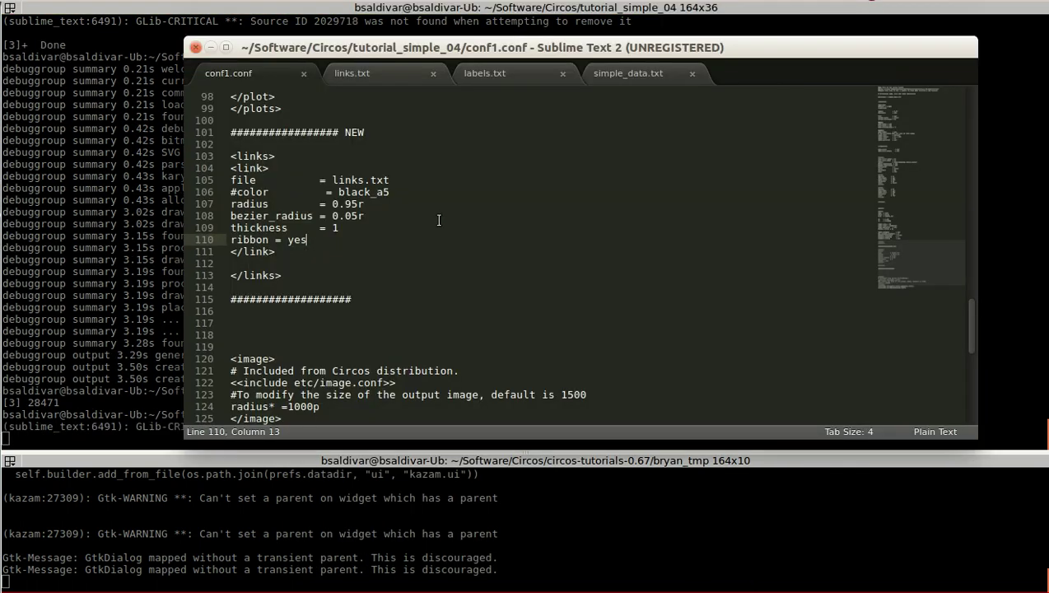
{"action": "left_click", "coordinate": [438, 218]}
{"action": "key", "text": "Up"}
{"action": "key", "text": "Up"}
{"action": "key", "text": "Up"}
{"action": "key", "text": "Up"}
{"action": "key", "text": "Up"}
{"action": "key", "text": "Up"}
{"action": "key", "text": "Up"}
{"action": "key", "text": "Up"}
{"action": "key", "text": "Up"}
{"action": "key", "text": "Up"}
{"action": "key", "text": "Up"}
{"action": "key", "text": "Up"}
{"action": "key", "text": "Up"}
{"action": "key", "text": "Up"}
{"action": "key", "text": "Up"}
{"action": "key", "text": "Up"}
{"action": "key", "text": "Up"}
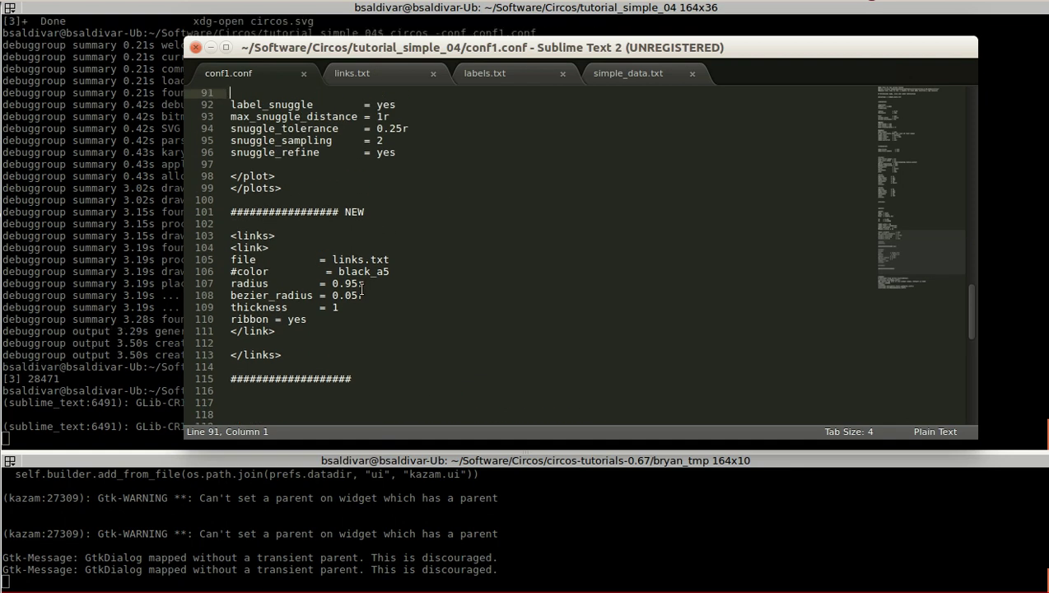
{"action": "left_click_drag", "start_coordinate": [337, 331], "coordinate": [240, 222]}
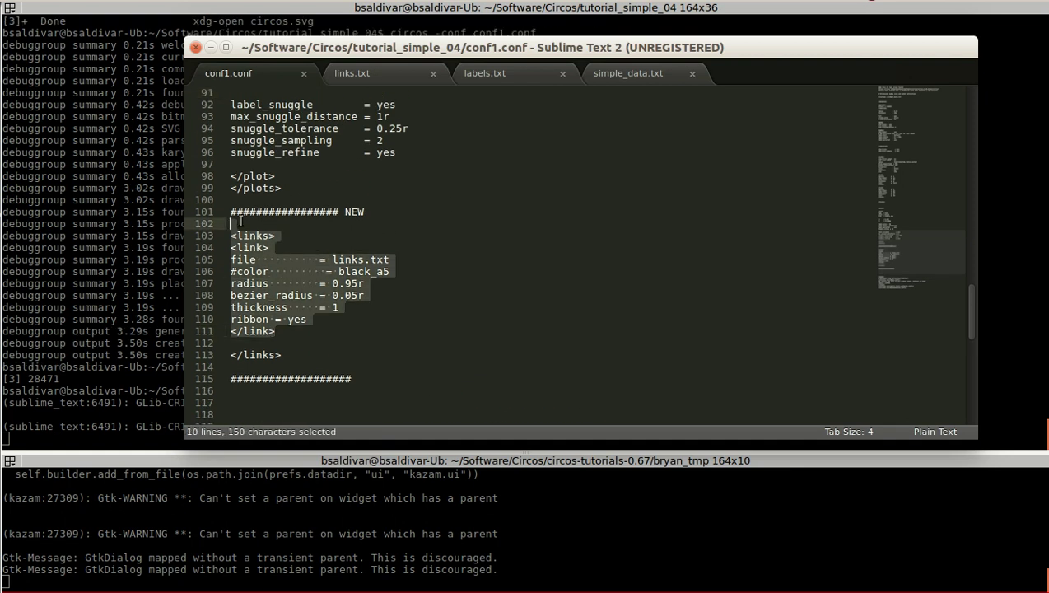
Step: In links.txt, copy the blue var2–var3 link line
{"action": "left_click", "coordinate": [357, 72]}
{"action": "left_click", "coordinate": [486, 153]}
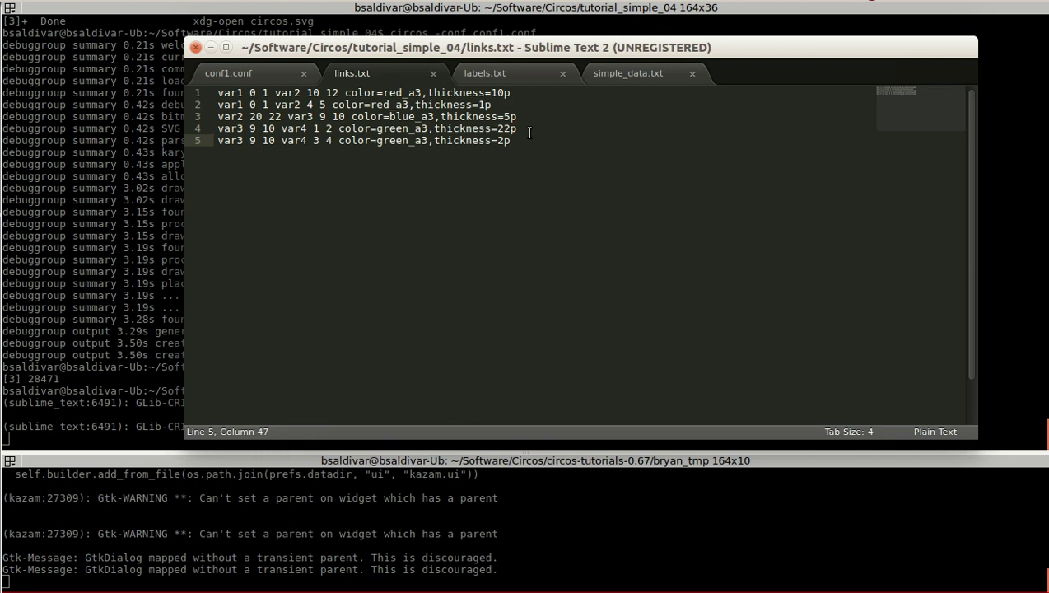
{"action": "left_click", "coordinate": [528, 133]}
{"action": "key", "text": "Up"}
{"action": "key", "text": "Up"}
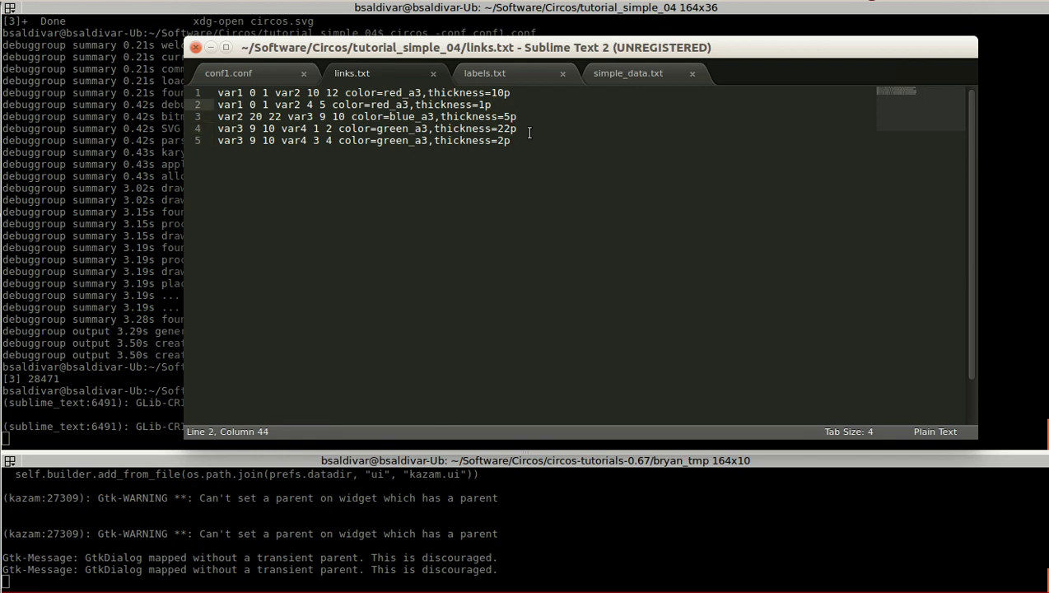
{"action": "key", "text": "Up"}
{"action": "key", "text": "Home"}
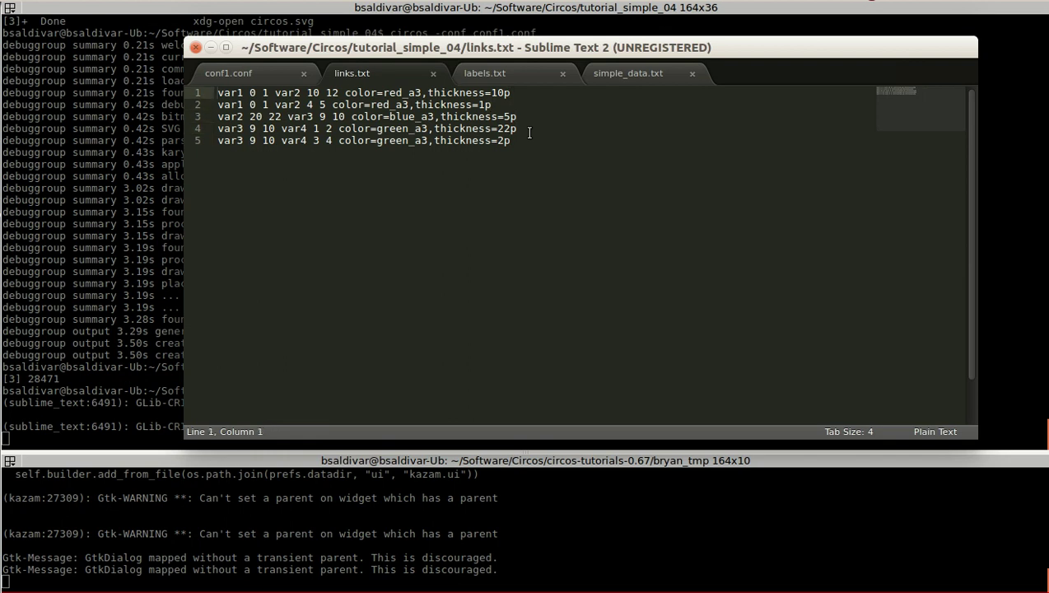
{"action": "key", "text": "Down"}
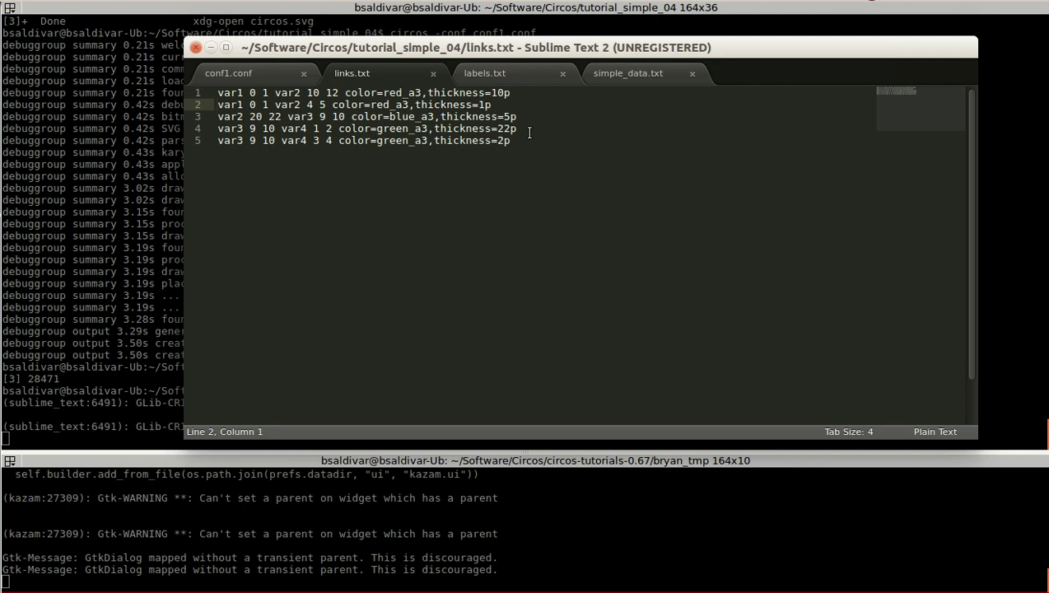
{"action": "key", "text": "End"}
{"action": "key", "text": "Down"}
{"action": "key", "text": "shift+Home"}
{"action": "key", "text": "ctrl+c"}
Step: Paste the copied link below with blank lines around it and select its var3 digit
{"action": "key", "text": "End"}
{"action": "key", "text": "Return"}
{"action": "key", "text": "ctrl+v"}
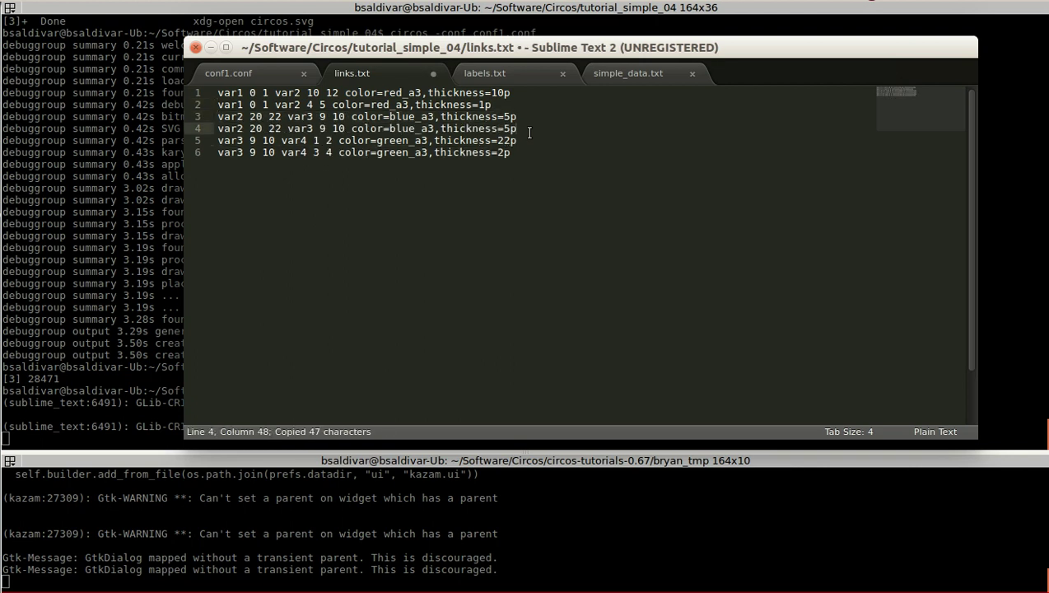
{"action": "key", "text": "Return"}
{"action": "key", "text": "Up"}
{"action": "key", "text": "Return"}
{"action": "key", "text": "Right"}
{"action": "key", "text": "Right"}
{"action": "key", "text": "Right"}
{"action": "key", "text": "Right"}
{"action": "key", "text": "Right"}
{"action": "key", "text": "Right"}
{"action": "key", "text": "Right"}
{"action": "key", "text": "Right"}
{"action": "key", "text": "Right"}
{"action": "key", "text": "Right"}
{"action": "key", "text": "Right"}
{"action": "key", "text": "Right"}
{"action": "key", "text": "Right"}
{"action": "key", "text": "Right"}
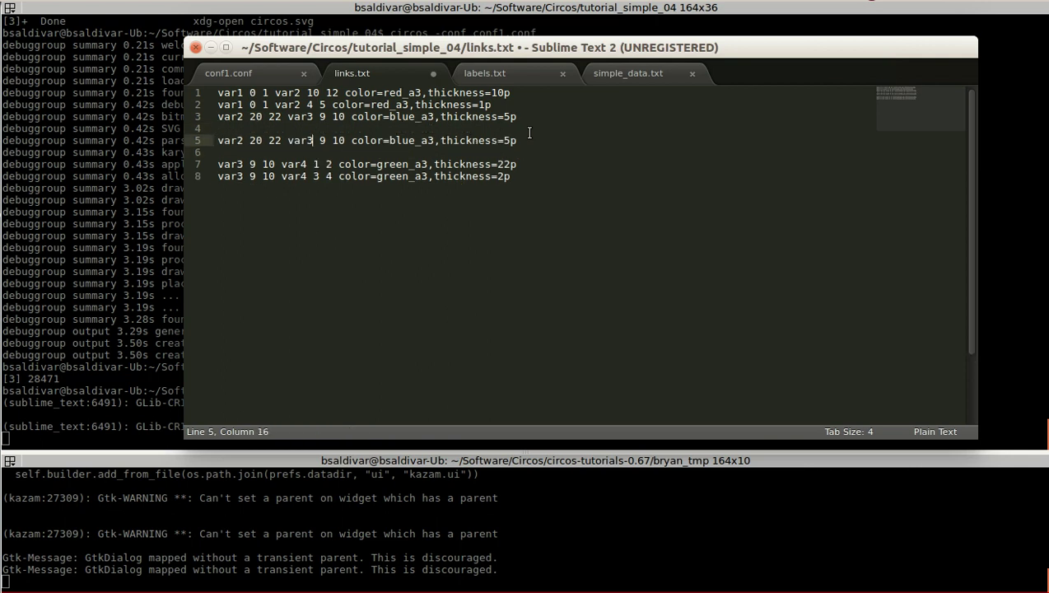
{"action": "key", "text": "shift+Right"}
Step: Retarget the copy to var4 and check var4's range in simple_data.txt
{"action": "type", "text": "4"}
{"action": "left_click", "coordinate": [607, 70]}
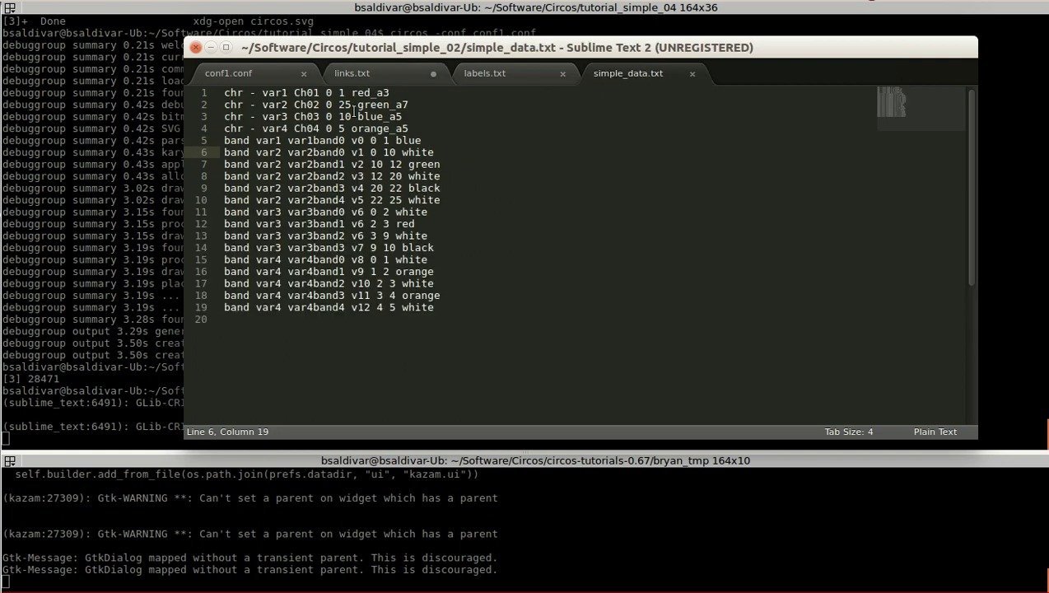
{"action": "left_click", "coordinate": [341, 118]}
{"action": "left_click", "coordinate": [334, 129]}
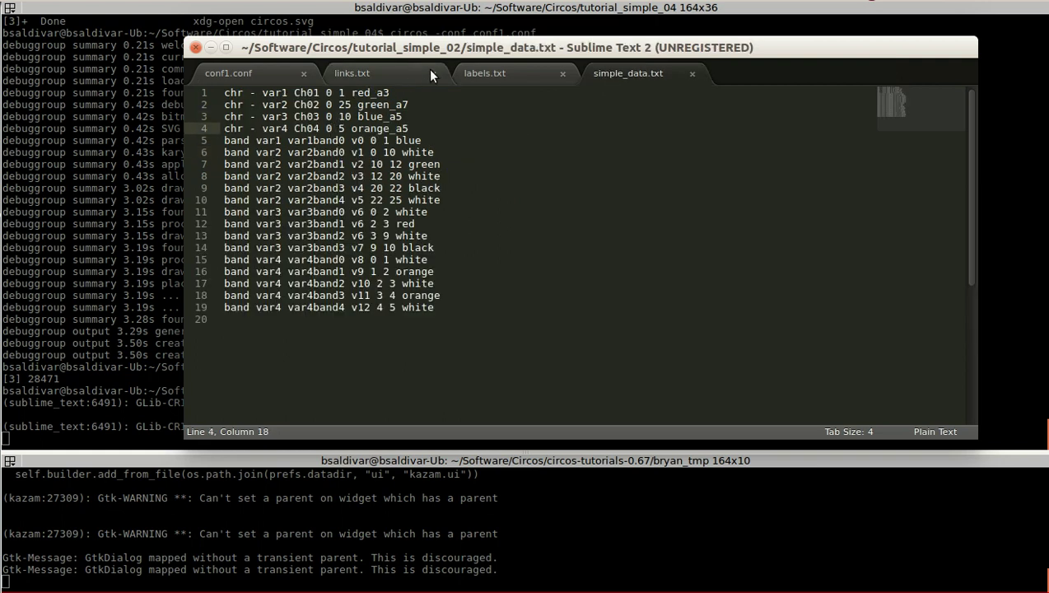
Step: Set the new link's var4 positions to 0 1
{"action": "left_click", "coordinate": [358, 74]}
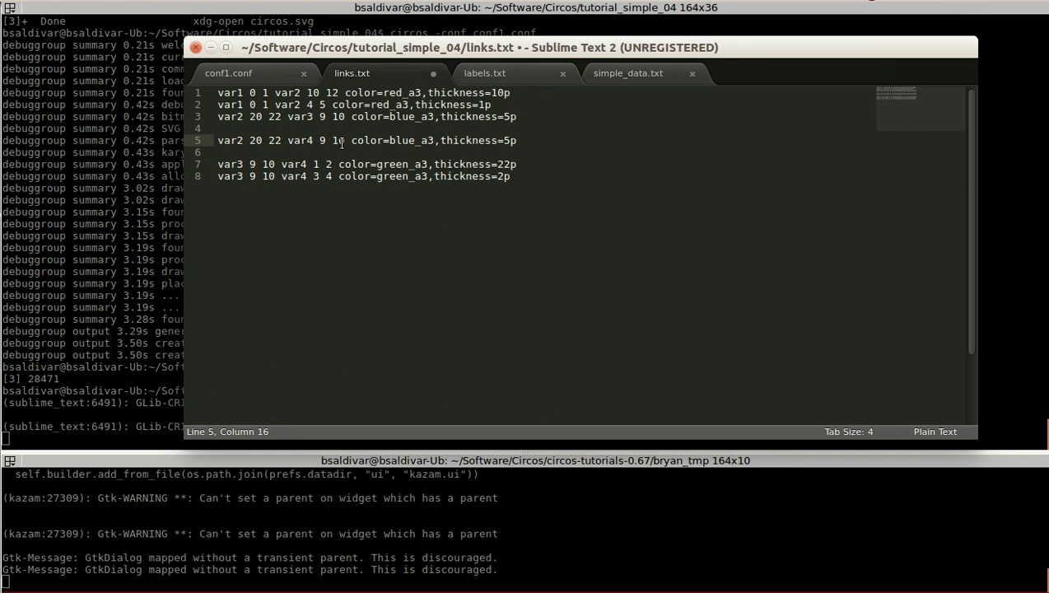
{"action": "key", "text": "Right"}
{"action": "key", "text": "shift+Right"}
{"action": "type", "text": "0"}
{"action": "key", "text": "Right"}
{"action": "key", "text": "Delete"}
Step: Set the new link's var2 positions to 2 5
{"action": "key", "text": "Left"}
{"action": "key", "text": "Left"}
{"action": "key", "text": "Left"}
{"action": "key", "text": "Left"}
{"action": "key", "text": "Left"}
{"action": "key", "text": "Left"}
{"action": "key", "text": "Left"}
{"action": "key", "text": "Left"}
{"action": "key", "text": "Left"}
{"action": "key", "text": "Left"}
{"action": "key", "text": "Left"}
{"action": "key", "text": "Left"}
{"action": "key", "text": "shift+Left"}
{"action": "key", "text": "shift+Left"}
{"action": "key", "text": "Delete"}
{"action": "type", "text": "2"}
{"action": "key", "text": "Right"}
{"action": "key", "text": "shift+Right"}
{"action": "key", "text": "shift+Right"}
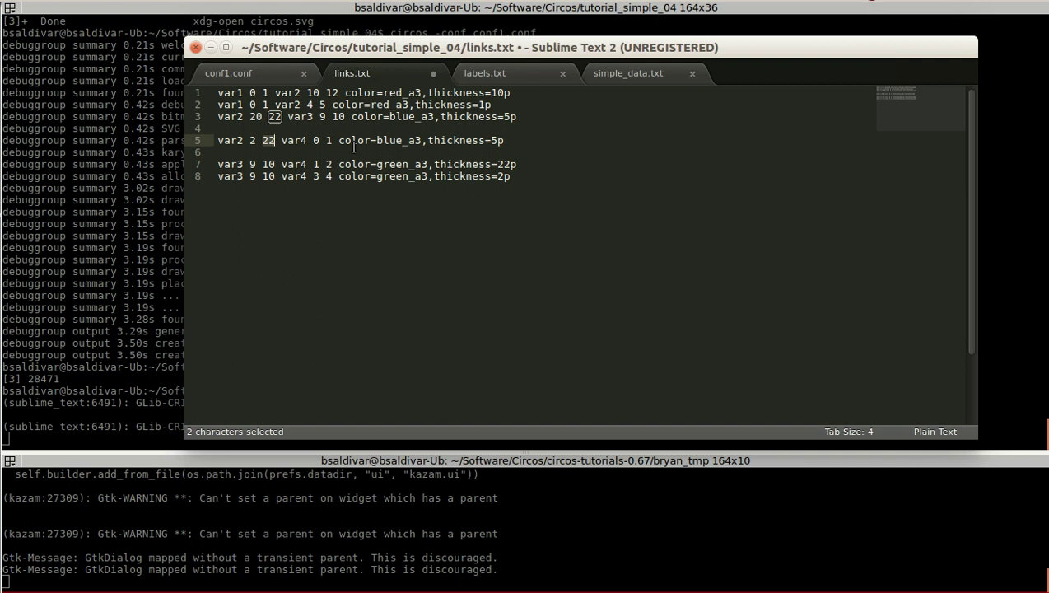
{"action": "type", "text": "5"}
Step: Change the new link to color=yellow_a3 and thickness=15p
{"action": "key", "text": "End"}
{"action": "key", "text": "Left"}
{"action": "key", "text": "Left"}
{"action": "key", "text": "Left"}
{"action": "key", "text": "Left"}
{"action": "key", "text": "Left"}
{"action": "key", "text": "Left"}
{"action": "key", "text": "Left"}
{"action": "key", "text": "Left"}
{"action": "key", "text": "Left"}
{"action": "key", "text": "Left"}
{"action": "key", "text": "Left"}
{"action": "key", "text": "Left"}
{"action": "key", "text": "Left"}
{"action": "key", "text": "Left"}
{"action": "key", "text": "Left"}
{"action": "key", "text": "Left"}
{"action": "key", "text": "shift+Left"}
{"action": "key", "text": "shift+Left"}
{"action": "key", "text": "shift+Left"}
{"action": "key", "text": "shift+Left"}
{"action": "type", "text": "yel"}
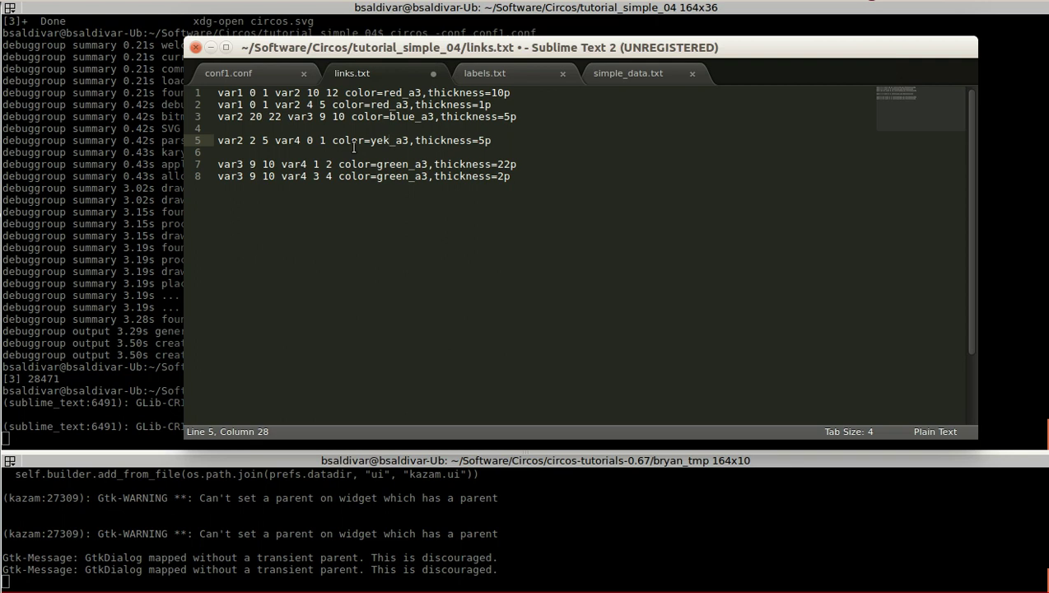
{"action": "key", "text": "BackSpace"}
{"action": "type", "text": "llow"}
{"action": "key", "text": "End"}
{"action": "key", "text": "Left"}
{"action": "key", "text": "Left"}
{"action": "key", "text": "shift+Left"}
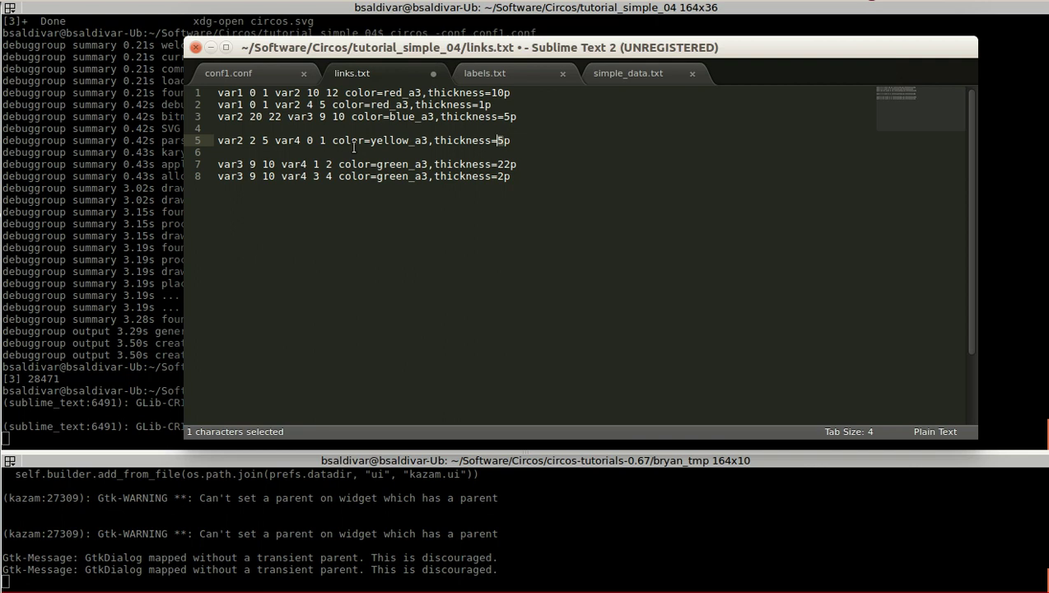
{"action": "type", "text": "15"}
Step: Remove the blank spacer lines, save links.txt, and return to the Terminal
{"action": "key", "text": "ctrl+s"}
{"action": "key", "text": "Up"}
{"action": "key", "text": "Delete"}
{"action": "key", "text": "Down"}
{"action": "key", "text": "Delete"}
{"action": "key", "text": "ctrl+s"}
{"action": "key", "text": "alt+Tab"}
Step: Re-run circos -conf conf1.conf to regenerate the diagram
{"action": "key", "text": "Return"}
{"action": "key", "text": "Up"}
{"action": "key", "text": "Up"}
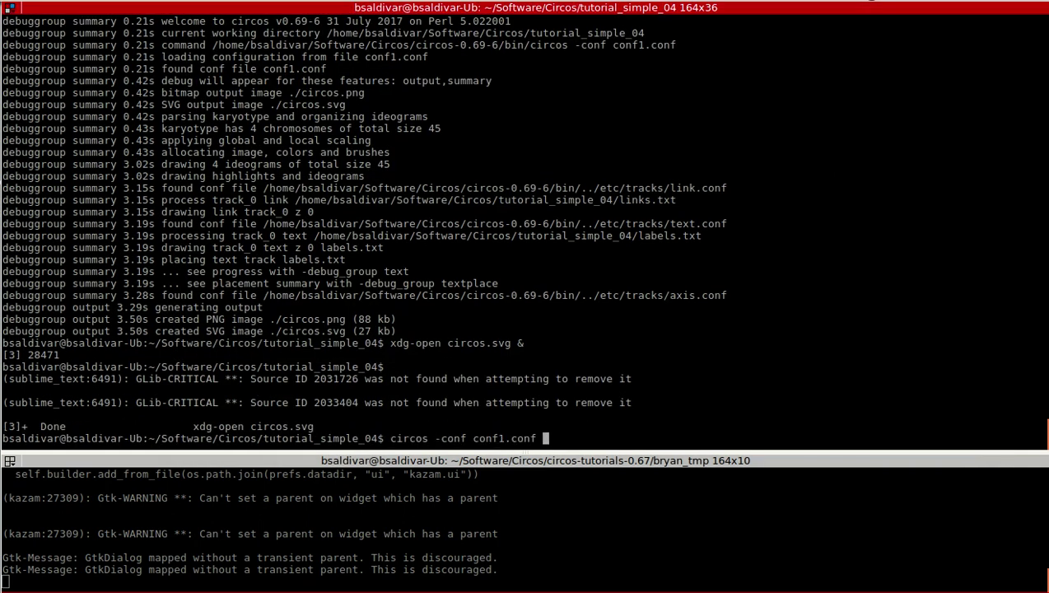
{"action": "key", "text": "Return"}
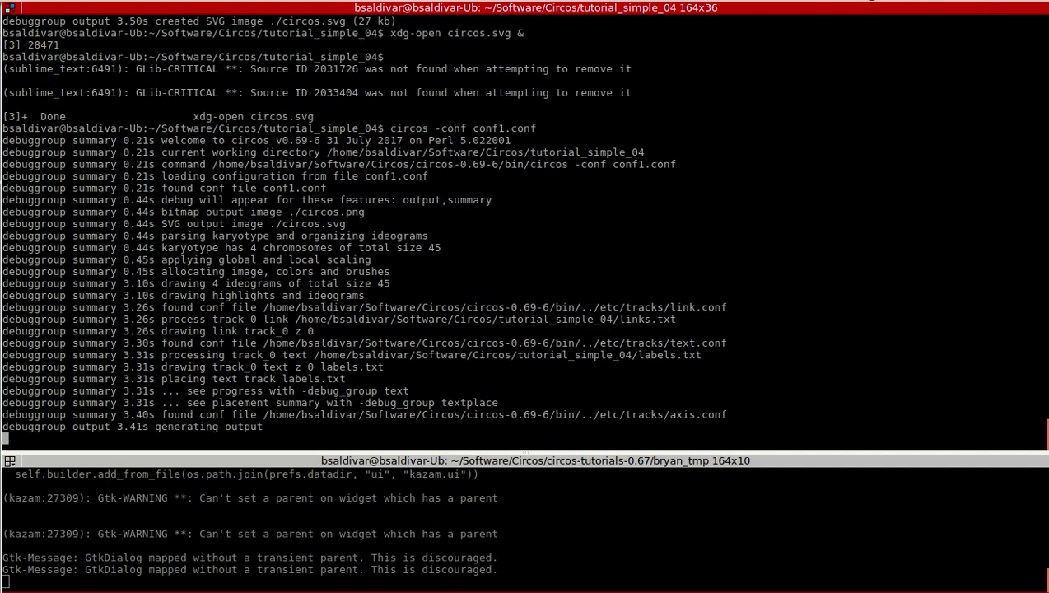
Step: Open circos.svg and zoom in to view the new yellow var2–var4 ribbon
{"action": "key", "text": "Up"}
{"action": "key", "text": "Up"}
{"action": "key", "text": "Return"}
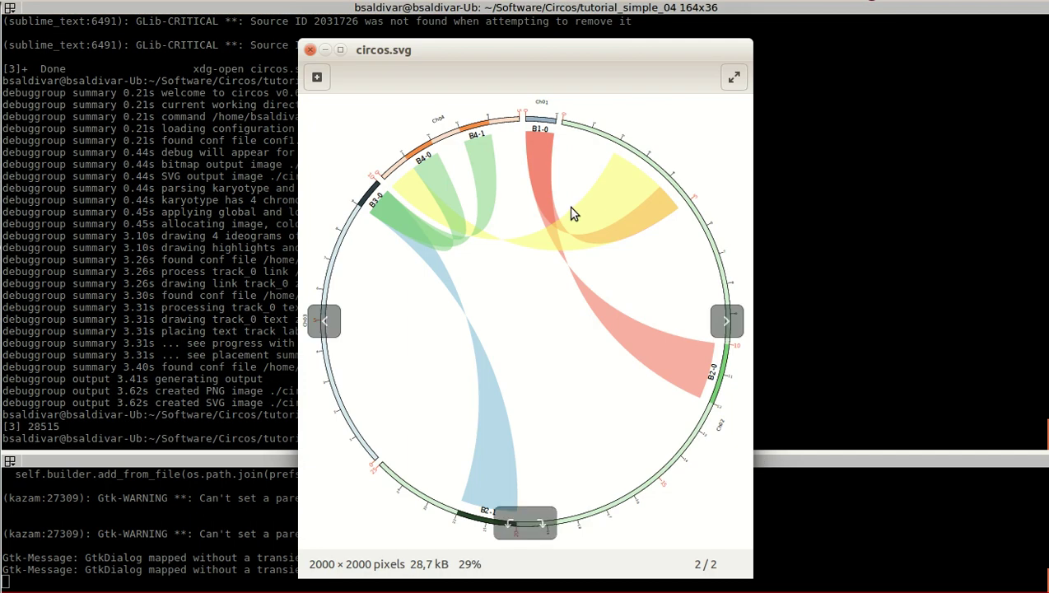
{"action": "scroll", "coordinate": [572, 208], "scroll_direction": "up", "scroll_amount": 5}
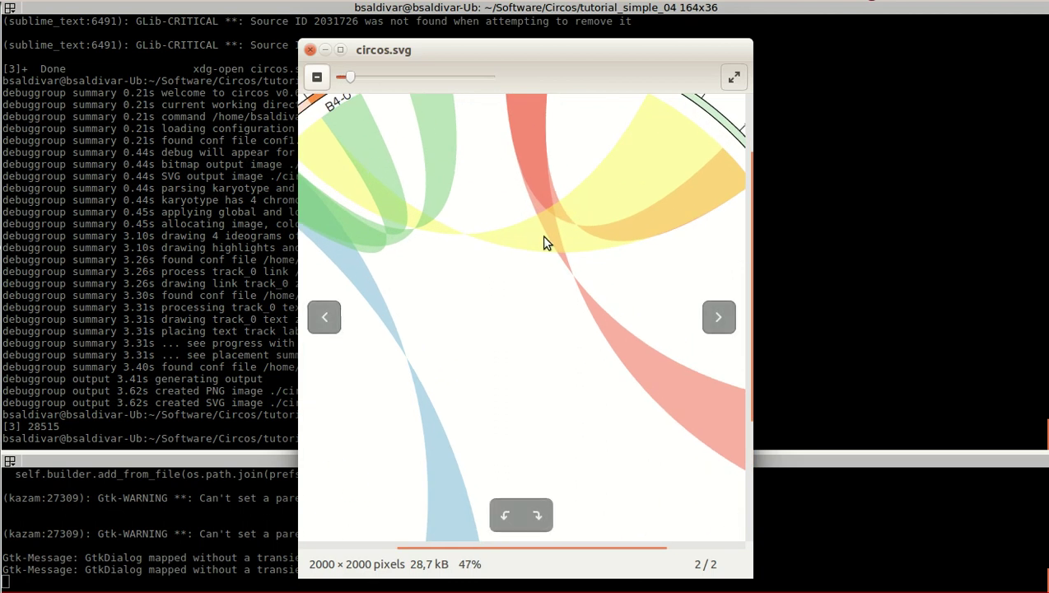
{"action": "scroll", "coordinate": [543, 242], "scroll_direction": "down", "scroll_amount": 1}
{"action": "scroll", "coordinate": [544, 243], "scroll_direction": "down", "scroll_amount": 2}
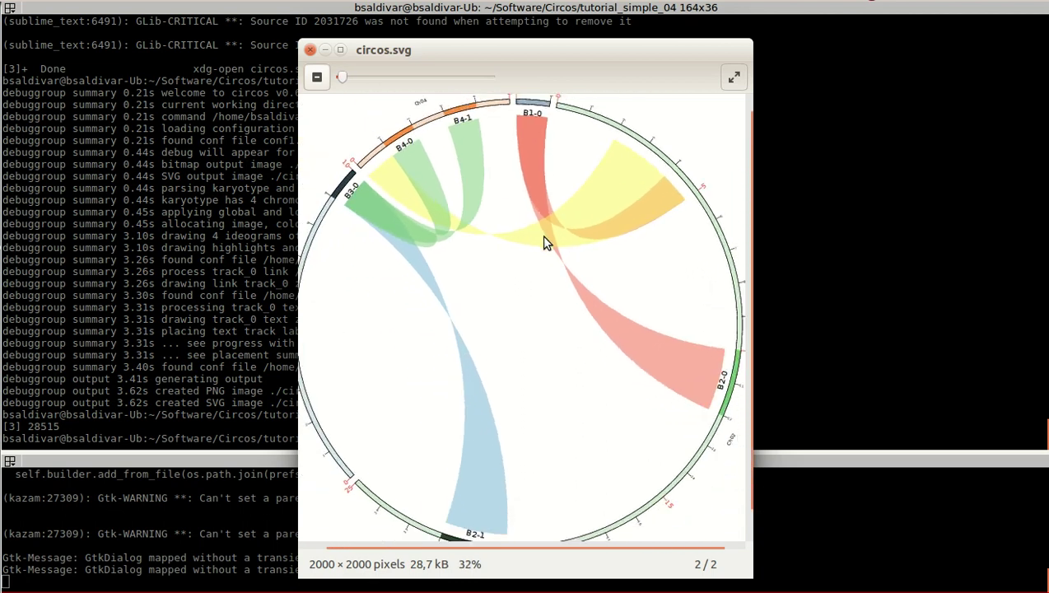